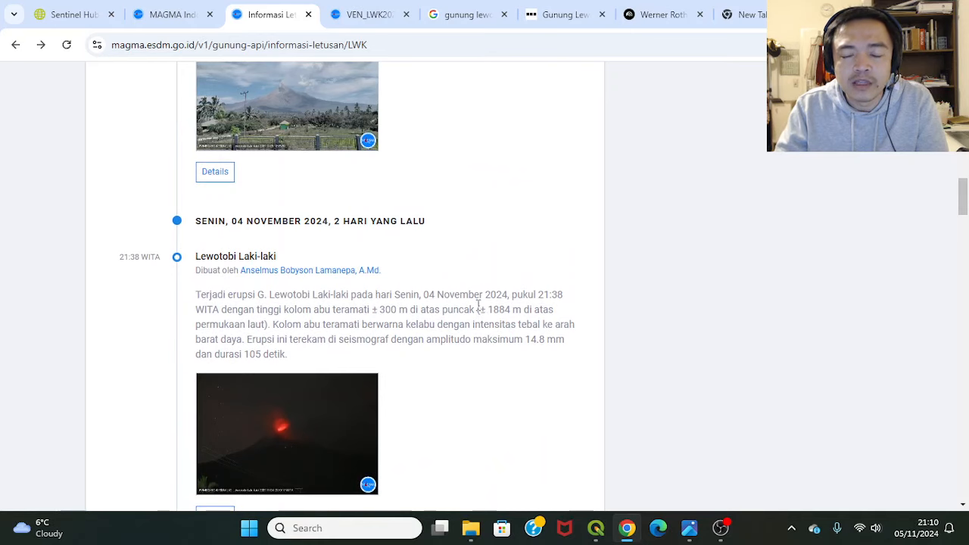
# - Review the recent Lewotobi Laki-laki eruption reports and look at the 5 November 2024 eruption photo
pyautogui.scroll(3, 484, 300)
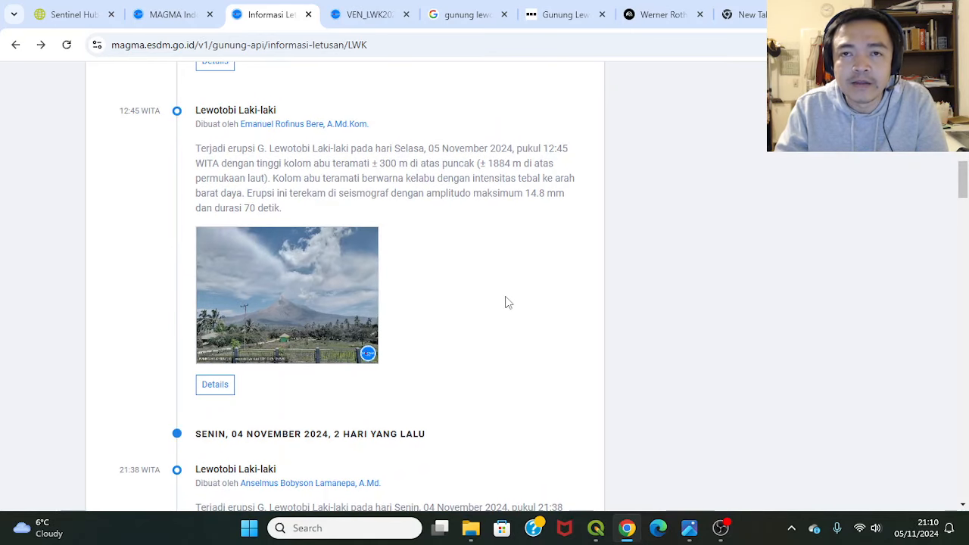
pyautogui.scroll(4, 714, 297)
pyautogui.moveTo(965, 159); pyautogui.dragTo(965, 102)
pyautogui.scroll(1, 468, 297)
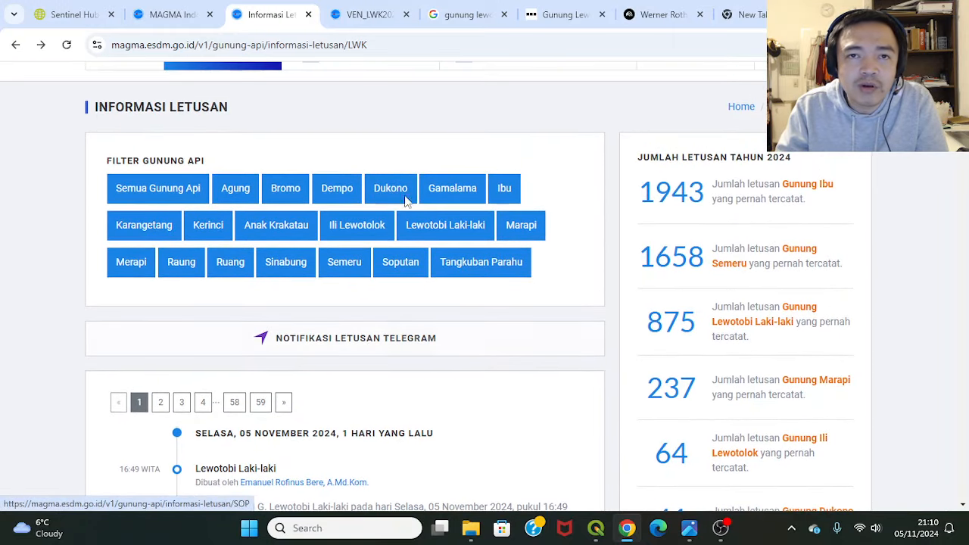
pyautogui.click(367, 14)
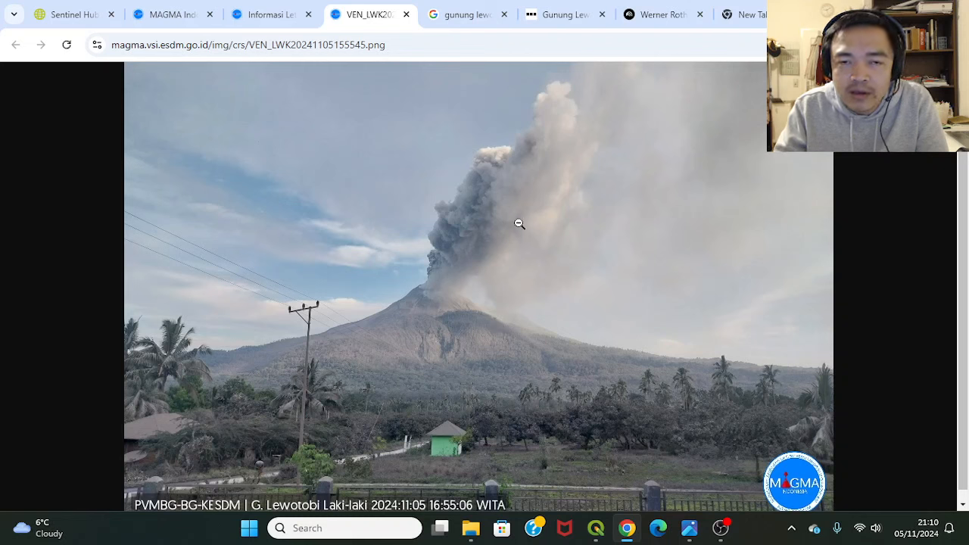
# - Switch to File Explorer and open the Original hazard map image from the LEWOTOBI folder
pyautogui.moveTo(688, 528)
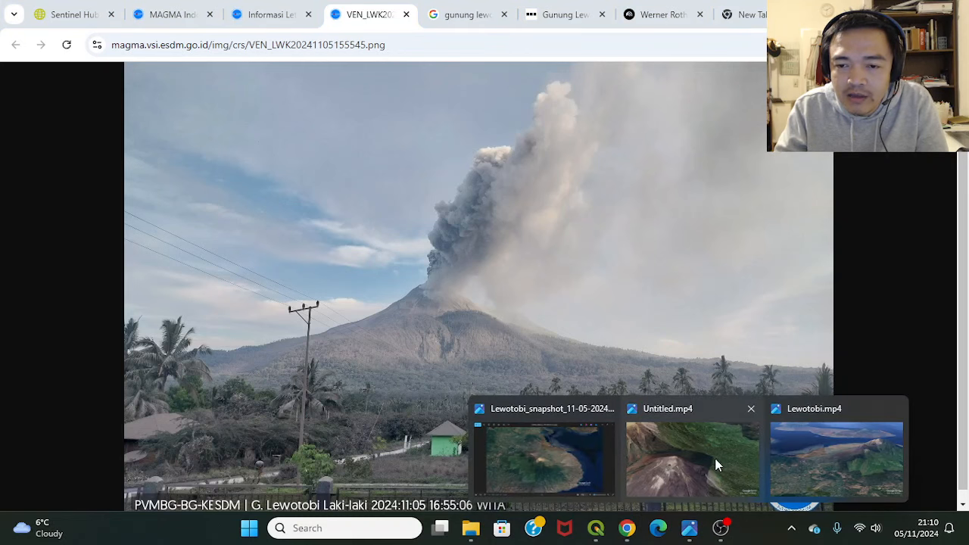
pyautogui.click(471, 527)
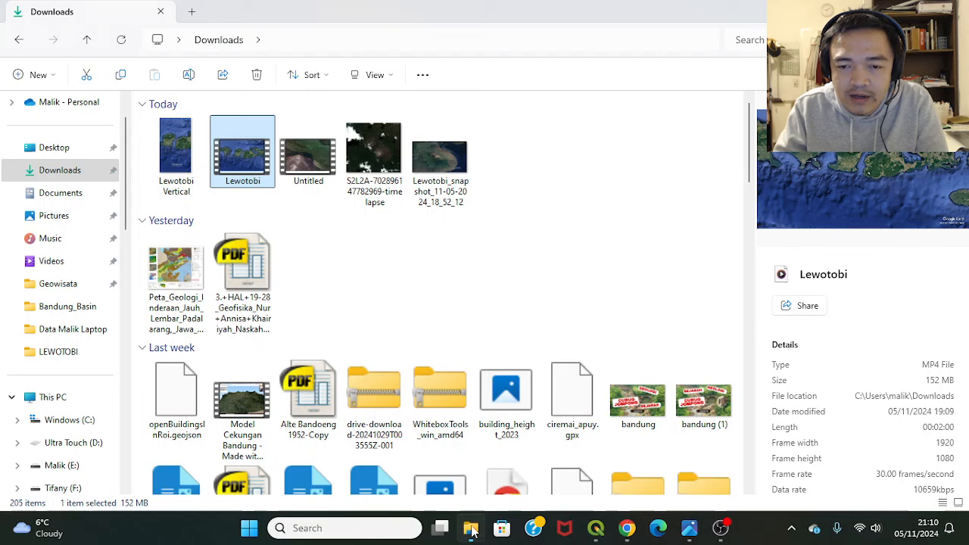
pyautogui.click(69, 353)
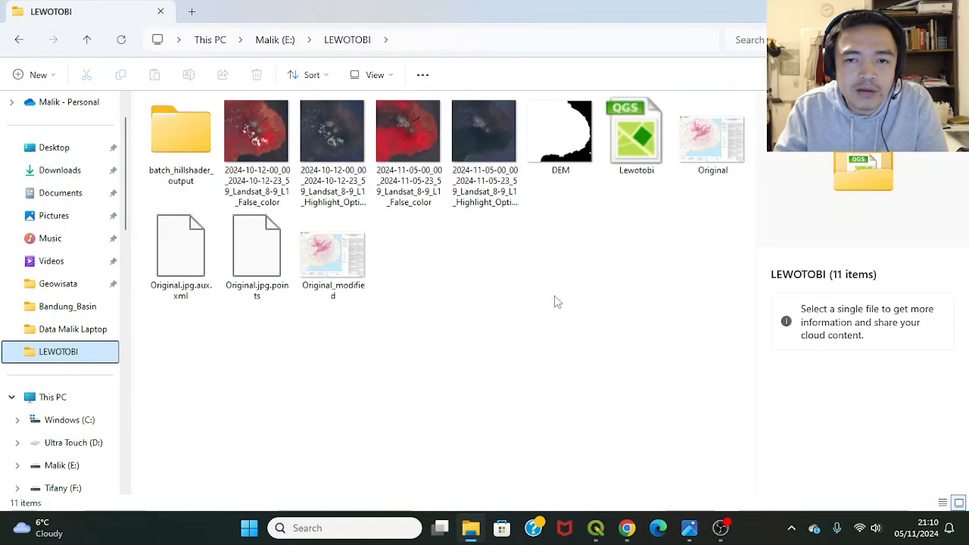
pyautogui.doubleClick(709, 156)
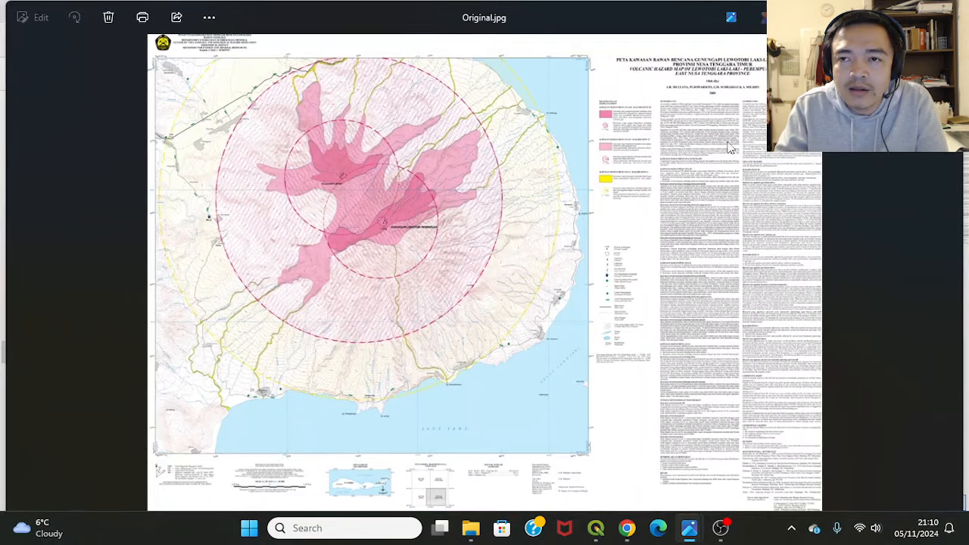
# - Examine the hazard map's title, publication year and introductory text
pyautogui.scroll(5, 628, 114)
pyautogui.moveTo(745, 103); pyautogui.dragTo(558, 121)
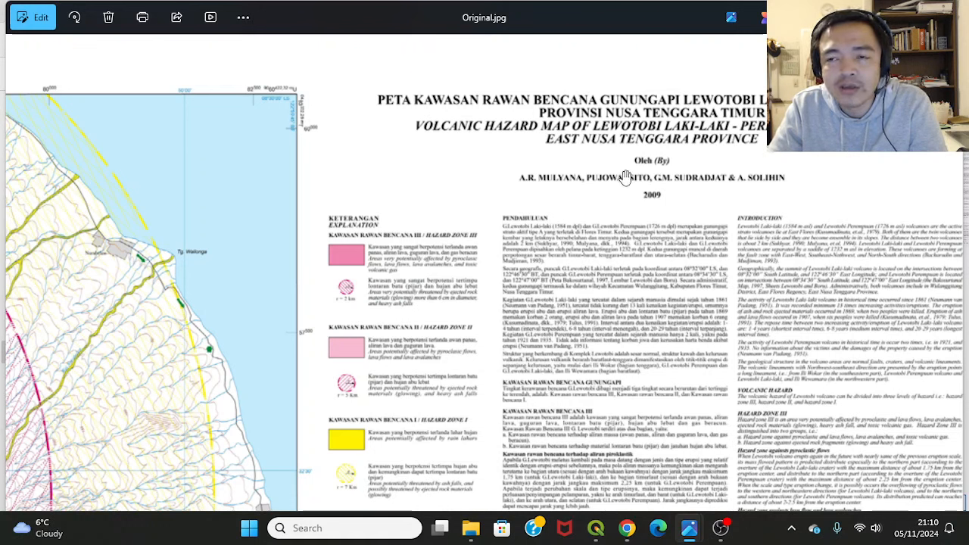
pyautogui.scroll(1, 701, 139)
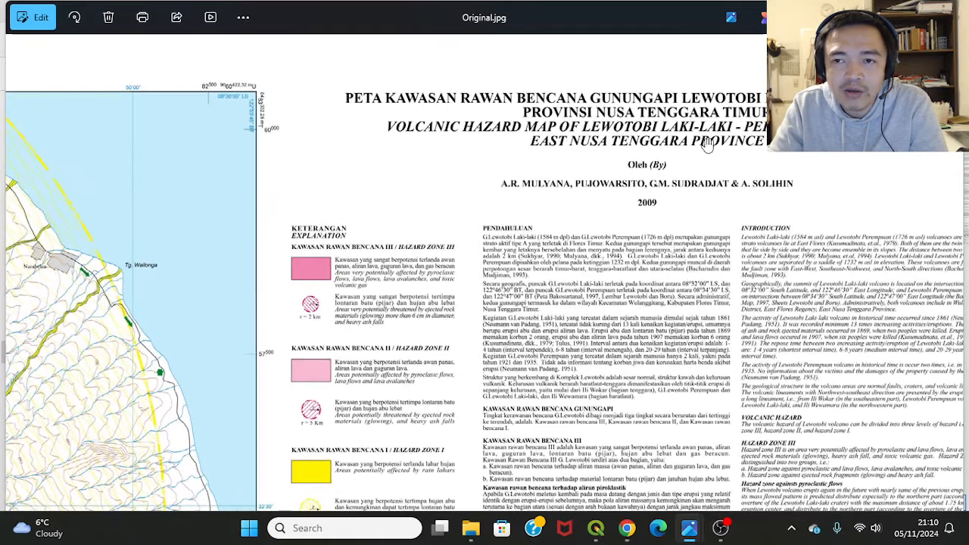
pyautogui.scroll(1, 676, 208)
pyautogui.moveTo(670, 265); pyautogui.dragTo(642, 198)
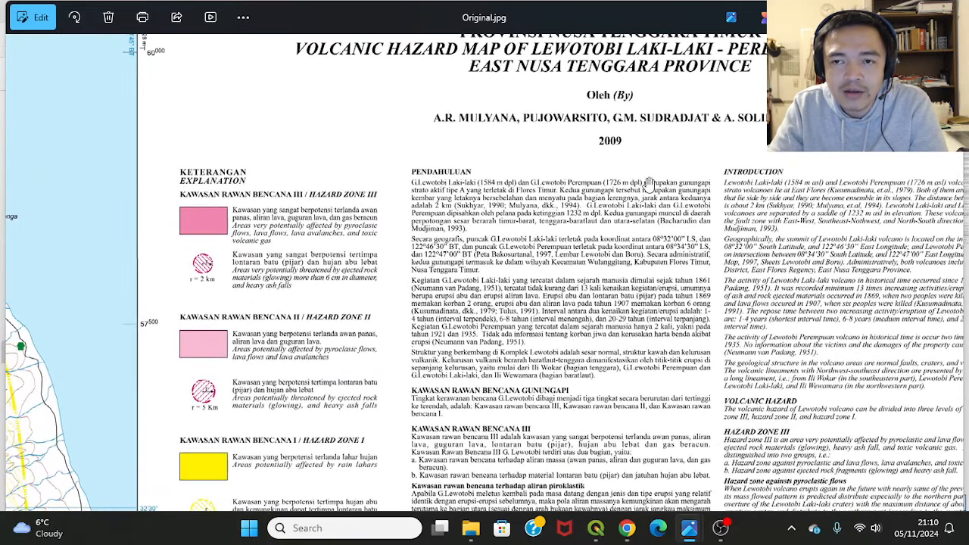
# - Read the map legend's descriptions and radii for Hazard Zones III, II and I
pyautogui.moveTo(392, 239); pyautogui.dragTo(699, 229)
pyautogui.scroll(-1, 589, 243)
pyautogui.scroll(-2, 466, 250)
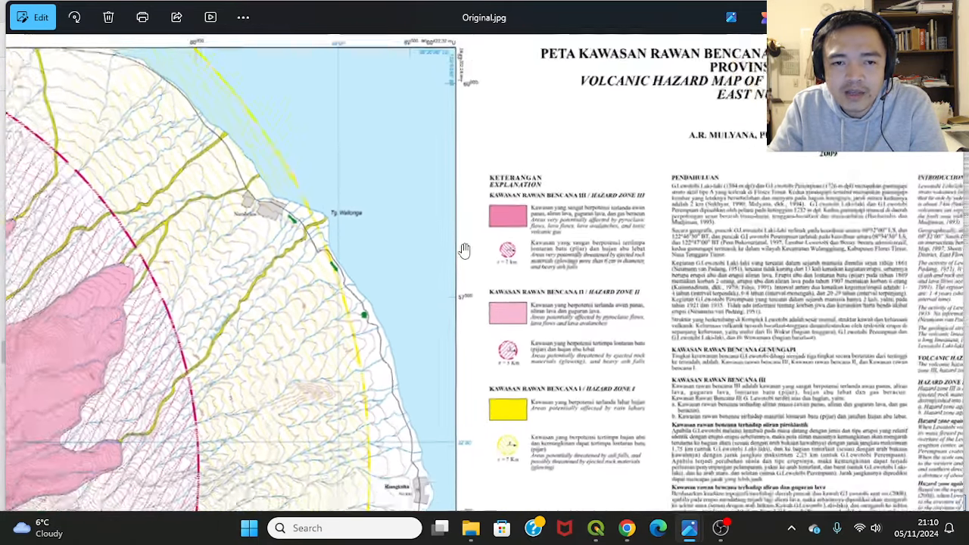
pyautogui.moveTo(473, 251); pyautogui.dragTo(501, 215)
pyautogui.scroll(1, 536, 216)
pyautogui.scroll(1, 538, 210)
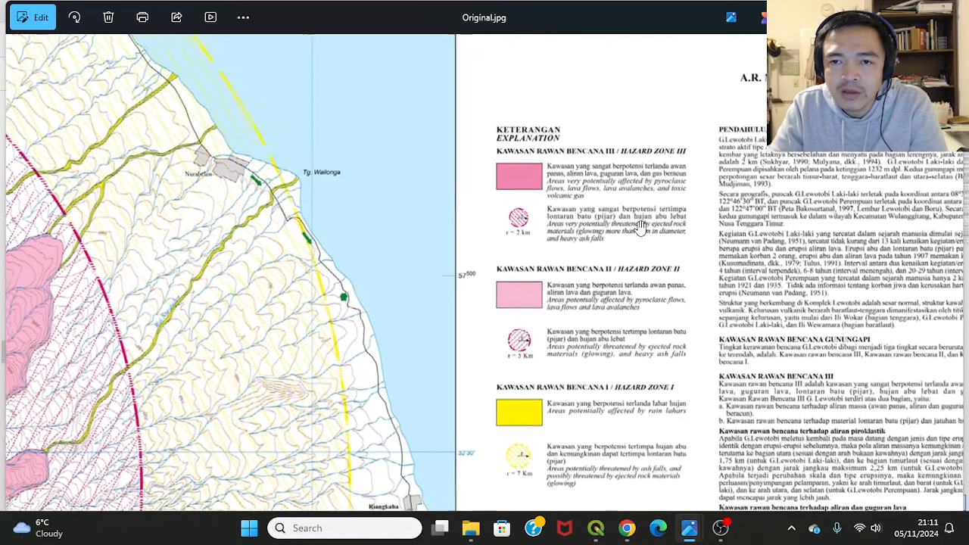
pyautogui.scroll(1, 638, 227)
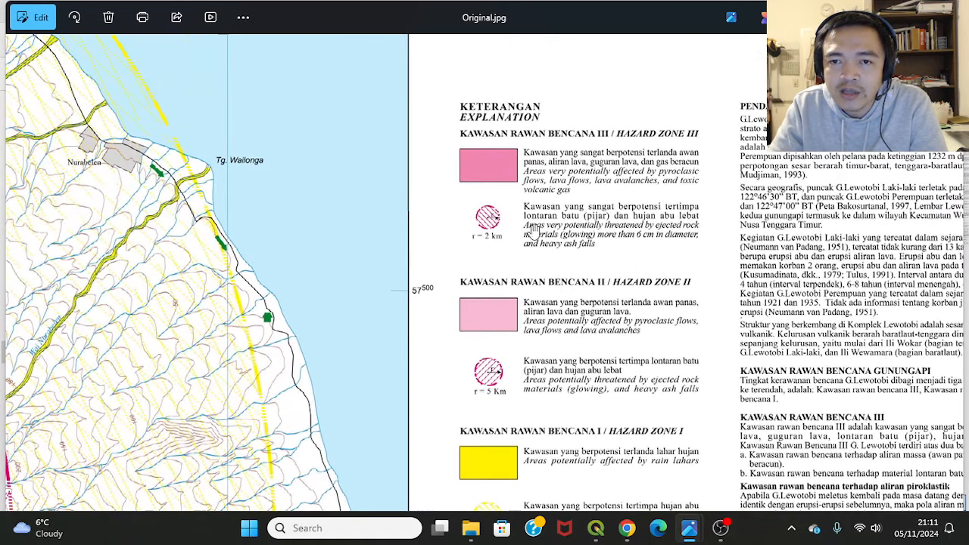
pyautogui.moveTo(523, 253); pyautogui.dragTo(517, 191)
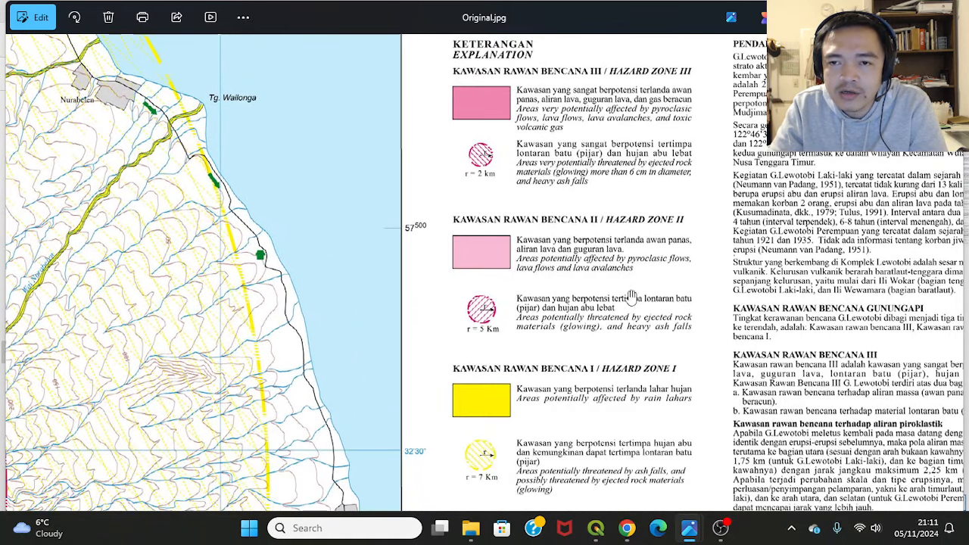
pyautogui.moveTo(584, 376); pyautogui.dragTo(577, 268)
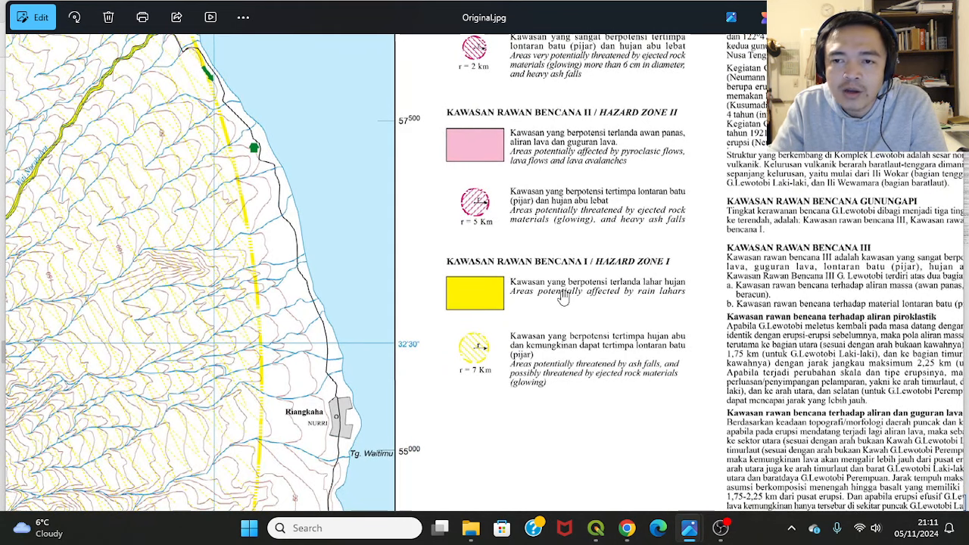
pyautogui.moveTo(562, 298); pyautogui.dragTo(560, 314)
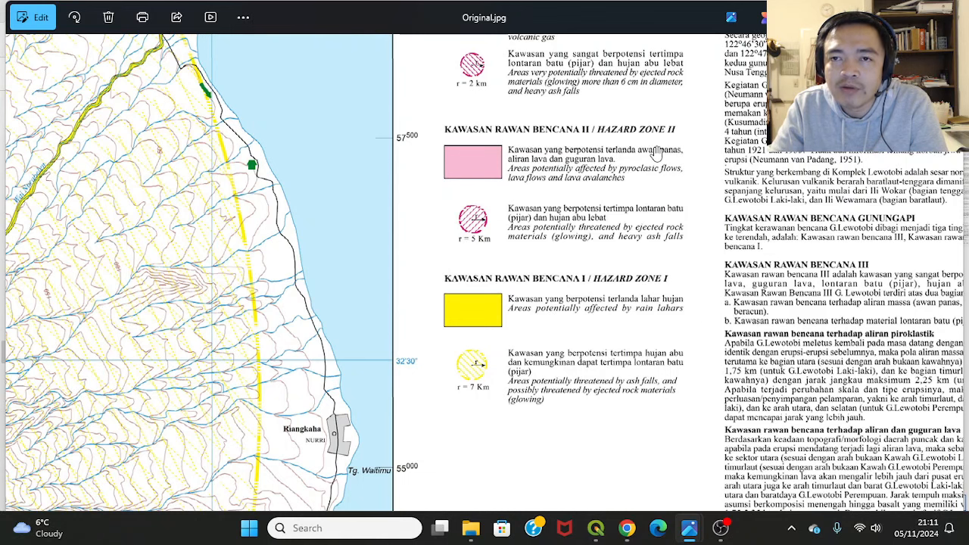
pyautogui.moveTo(655, 153); pyautogui.dragTo(639, 273)
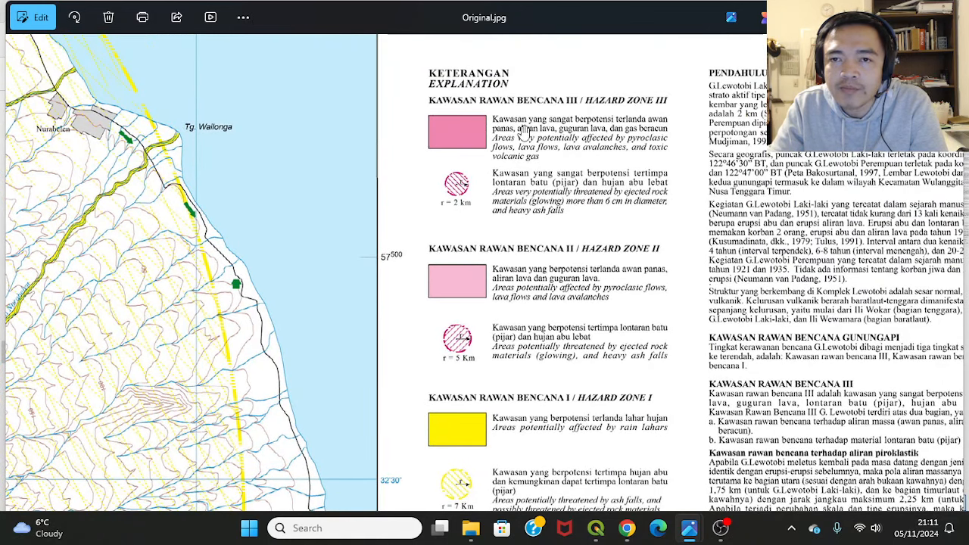
pyautogui.scroll(-3, 522, 238)
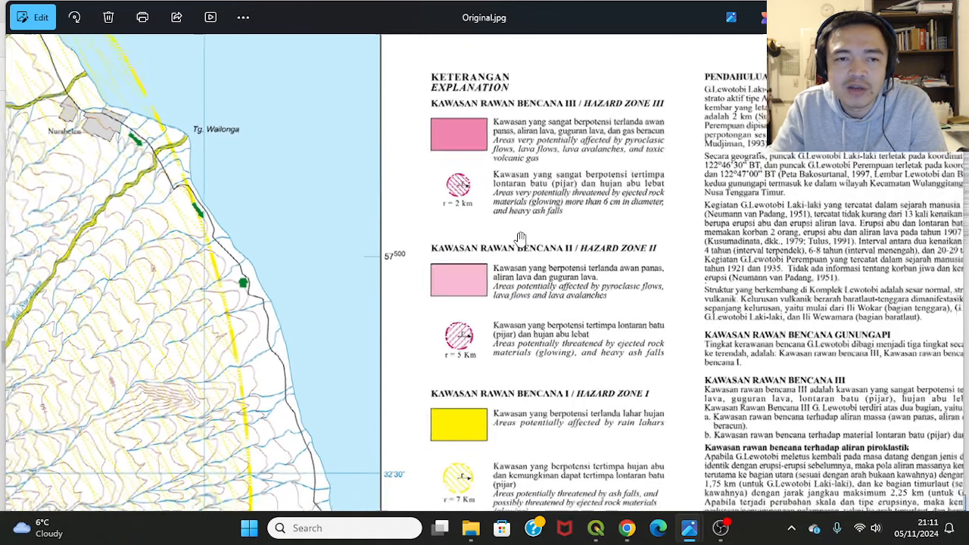
# - Examine the hazard zones and radius circles around the Lewotobi Laki-laki and Lewotobi Perempuan craters
pyautogui.moveTo(447, 296); pyautogui.dragTo(792, 238)
pyautogui.moveTo(145, 422); pyautogui.dragTo(460, 261)
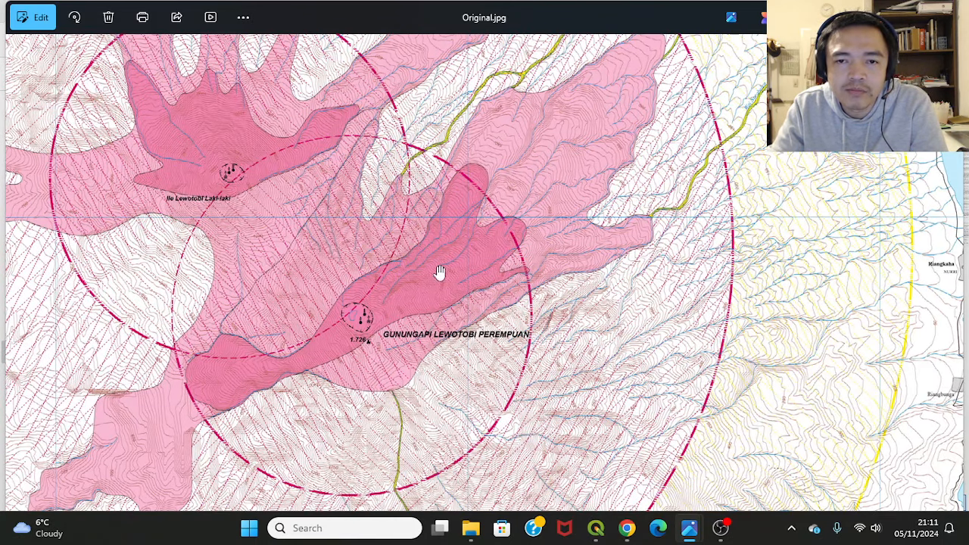
pyautogui.scroll(-1, 395, 304)
pyautogui.scroll(-1, 395, 304)
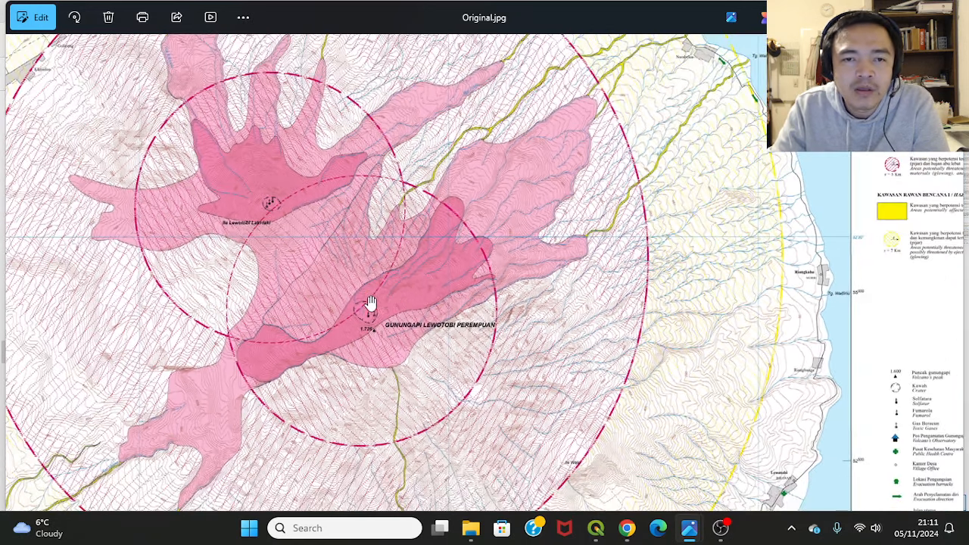
pyautogui.scroll(-1, 339, 286)
pyautogui.moveTo(339, 285); pyautogui.dragTo(444, 308)
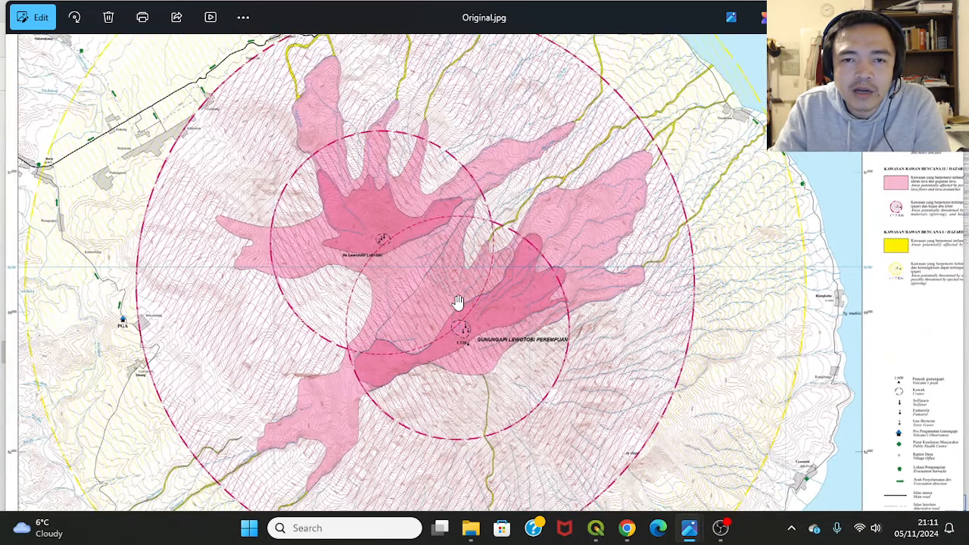
pyautogui.moveTo(244, 173); pyautogui.dragTo(271, 250)
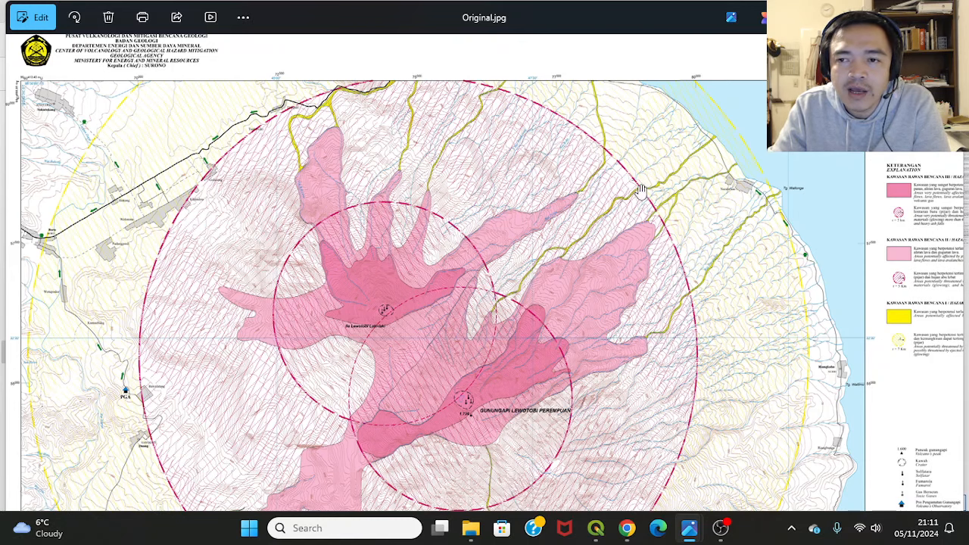
pyautogui.moveTo(653, 304); pyautogui.dragTo(747, 146)
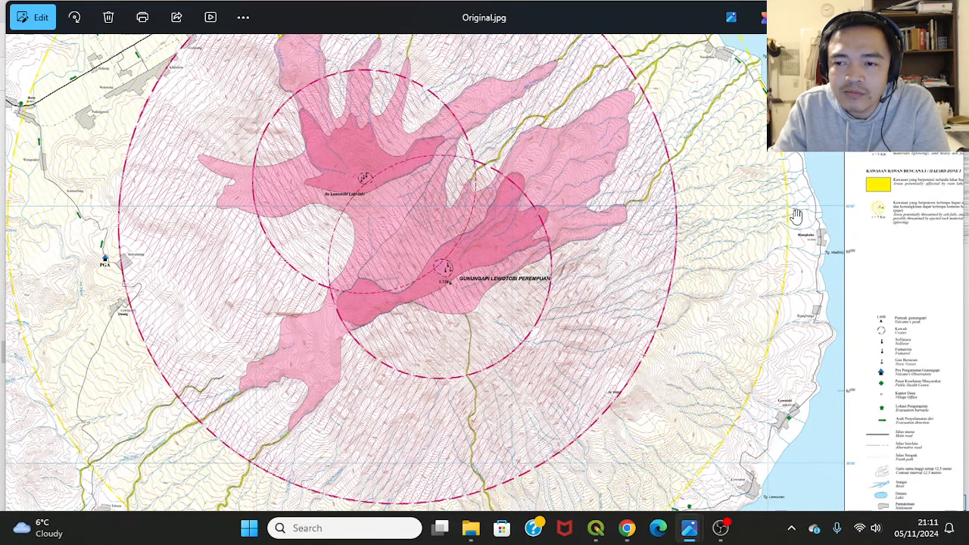
# - Inspect the settlements and evacuation arrows northwest of the volcano and around Nurabelen on the northeast coast
pyautogui.moveTo(556, 273); pyautogui.dragTo(577, 404)
pyautogui.scroll(3, 104, 166)
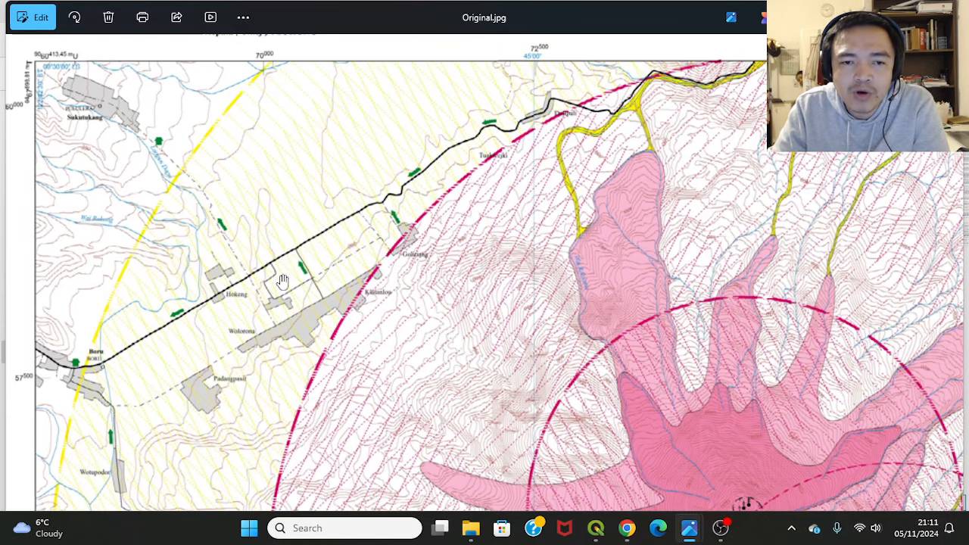
pyautogui.scroll(-3, 281, 289)
pyautogui.moveTo(764, 350); pyautogui.dragTo(259, 286)
pyautogui.scroll(3, 481, 194)
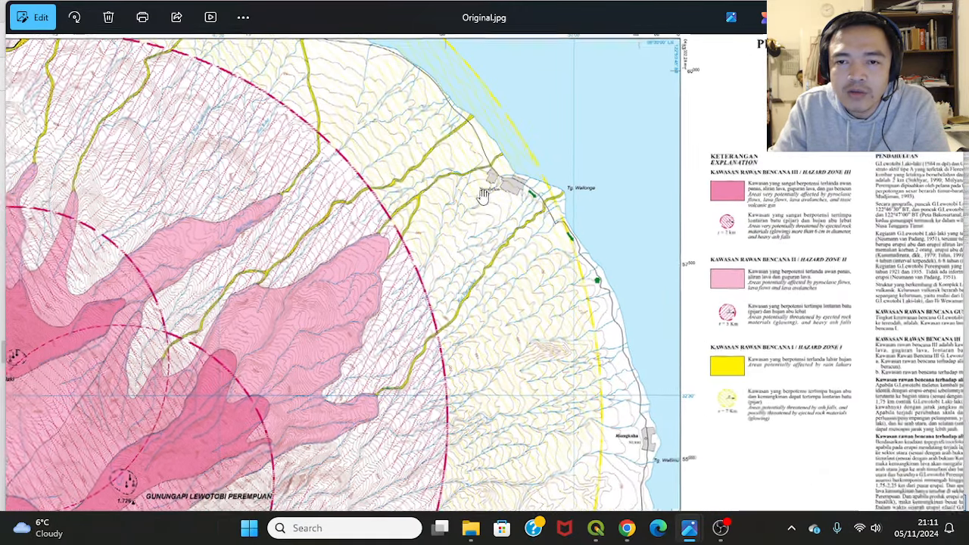
pyautogui.scroll(1, 522, 168)
pyautogui.scroll(2, 514, 177)
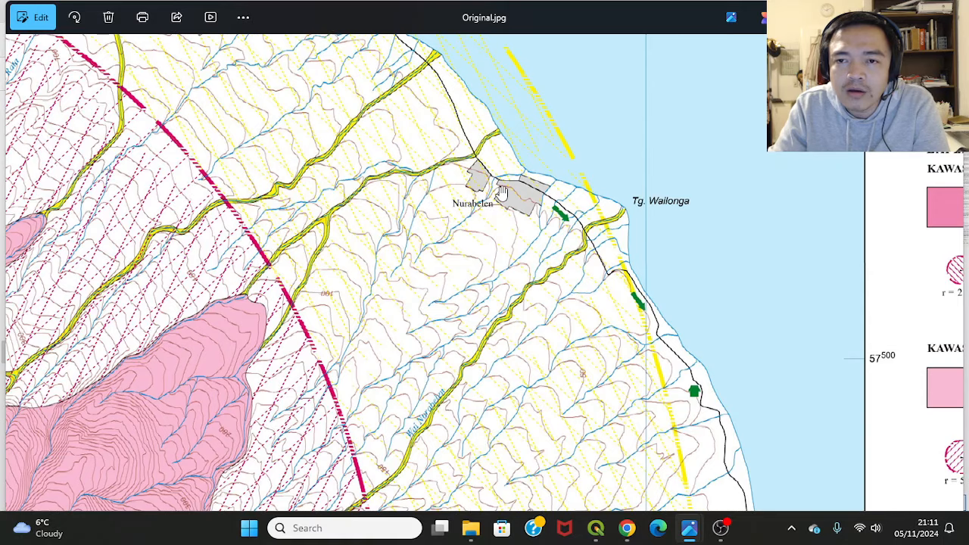
pyautogui.scroll(-5, 573, 217)
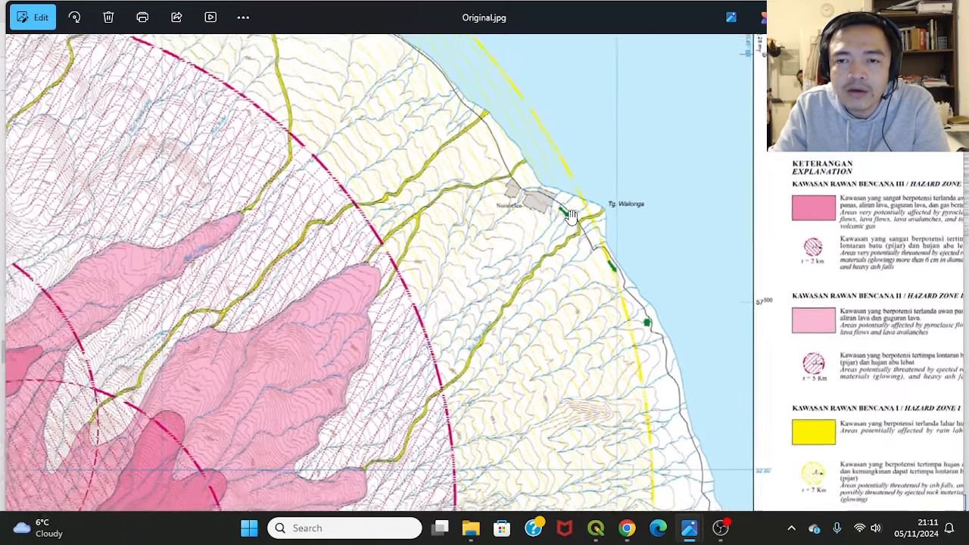
pyautogui.scroll(-2, 575, 194)
# - Trace the outer hazard boundaries and nearby settlements along the south coast and up the volcano's western side
pyautogui.scroll(5, 575, 255)
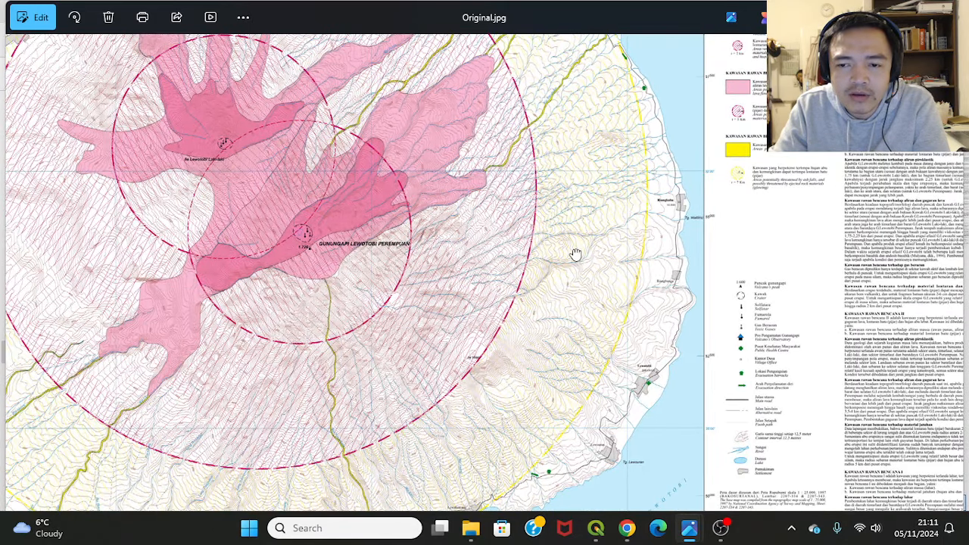
pyautogui.scroll(5, 538, 402)
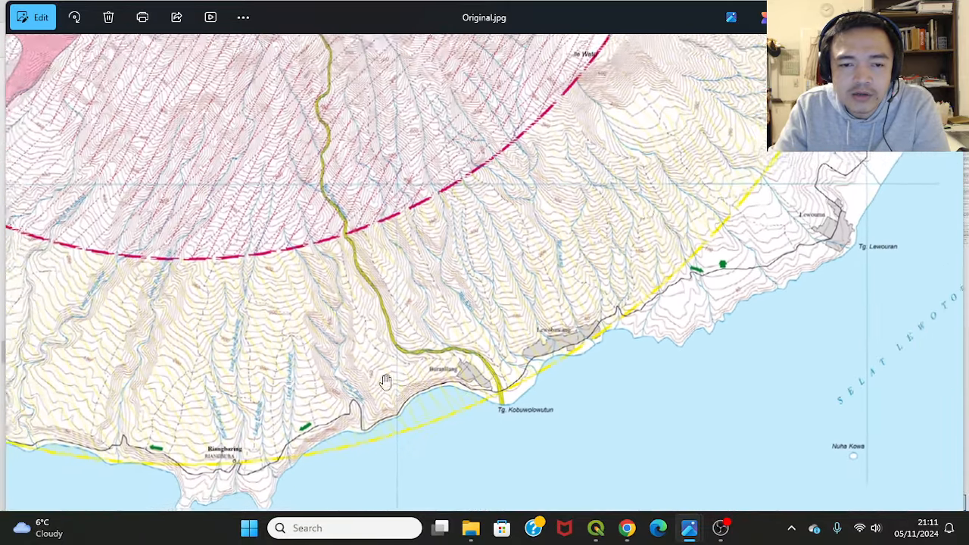
pyautogui.moveTo(275, 367); pyautogui.dragTo(504, 352)
pyautogui.moveTo(346, 309); pyautogui.dragTo(586, 353)
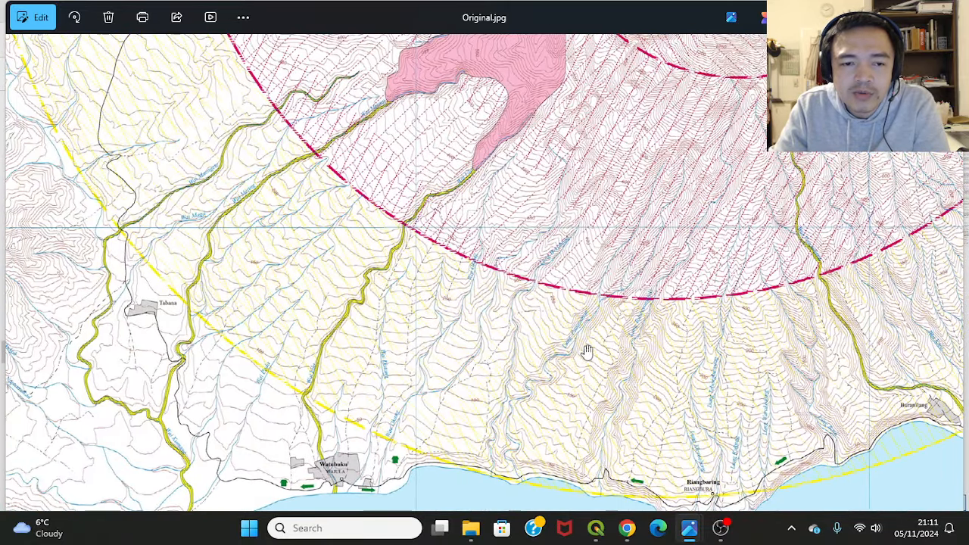
pyautogui.moveTo(351, 279); pyautogui.dragTo(551, 507)
pyautogui.moveTo(420, 369); pyautogui.dragTo(425, 488)
pyautogui.moveTo(346, 174); pyautogui.dragTo(350, 303)
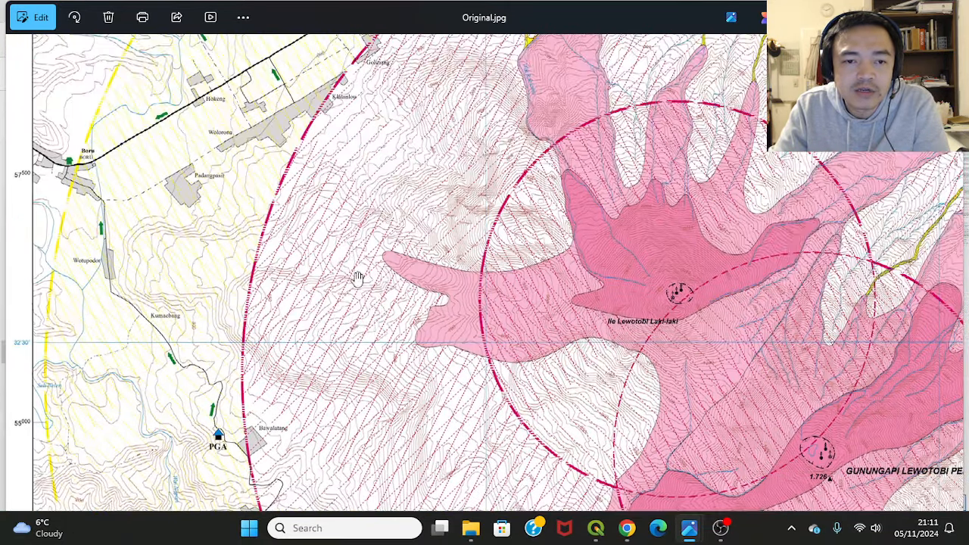
pyautogui.moveTo(394, 122); pyautogui.dragTo(390, 281)
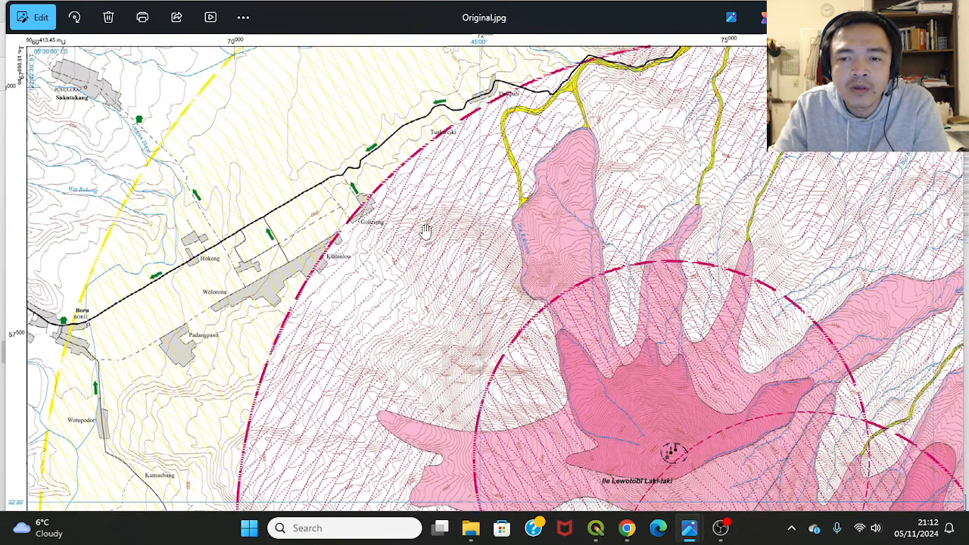
pyautogui.scroll(-3, 422, 231)
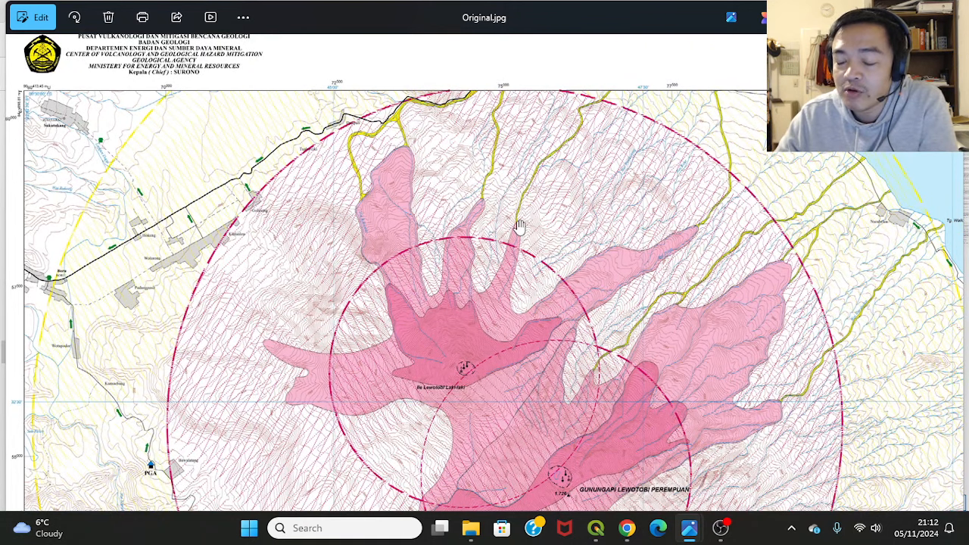
# - Revisit the hazard zone legend and the introduction (Pendahuluan) text beside the map
pyautogui.moveTo(563, 221); pyautogui.dragTo(445, 214)
pyautogui.moveTo(556, 252); pyautogui.dragTo(340, 219)
pyautogui.moveTo(789, 230); pyautogui.dragTo(573, 199)
pyautogui.scroll(4, 588, 258)
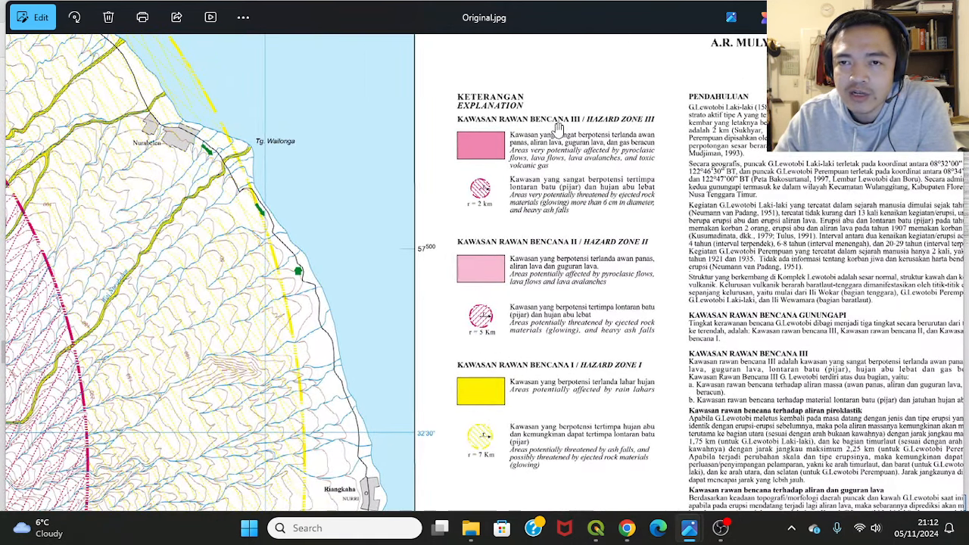
pyautogui.moveTo(668, 282); pyautogui.dragTo(528, 266)
pyautogui.moveTo(669, 180); pyautogui.dragTo(531, 276)
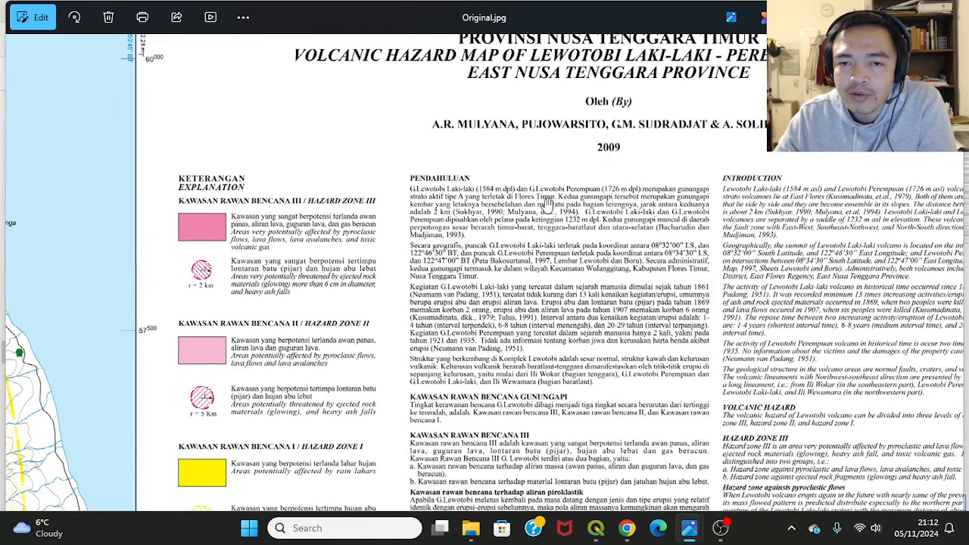
# - Read the Pendahuluan text on the location, eruption history and geological structure of the two Lewotobi volcanoes
pyautogui.scroll(4, 560, 235)
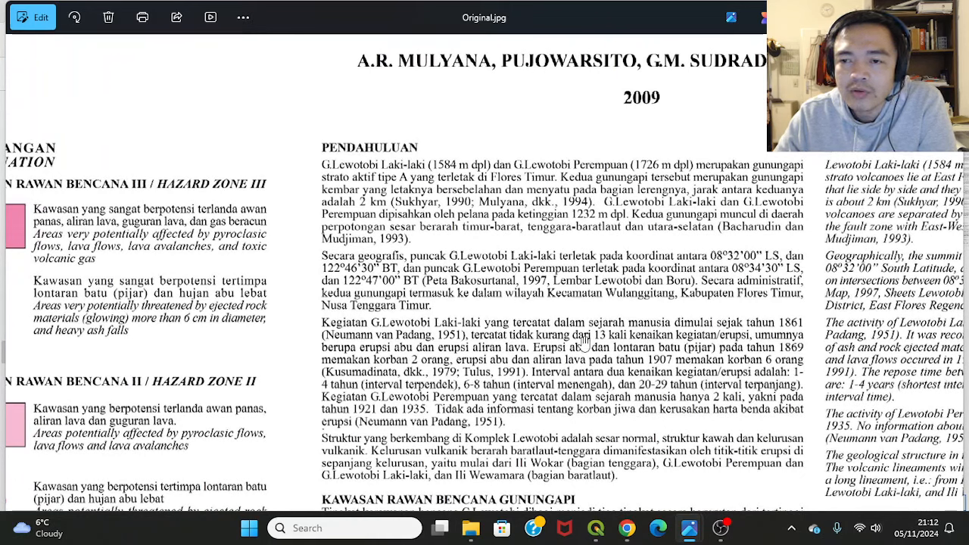
pyautogui.moveTo(772, 339); pyautogui.dragTo(778, 286)
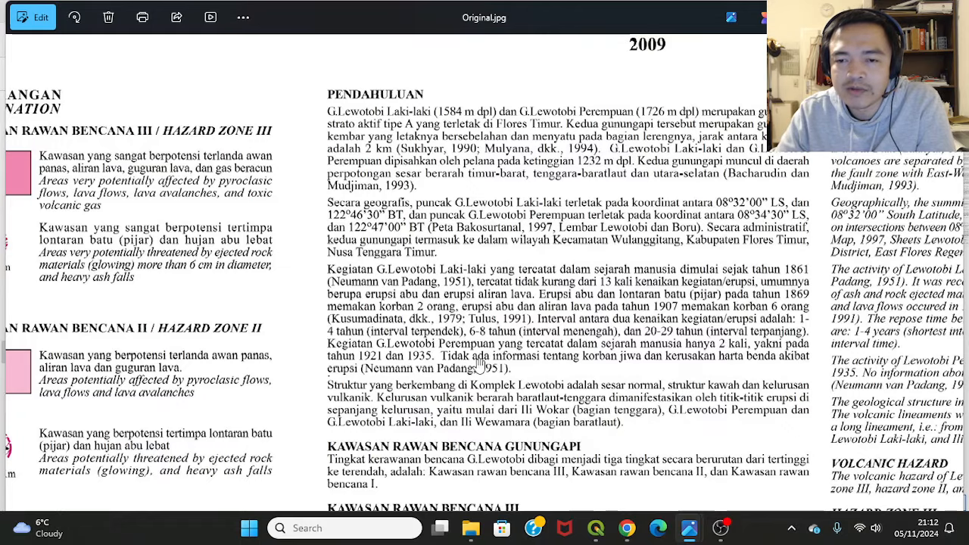
pyautogui.scroll(-3, 505, 354)
pyautogui.moveTo(524, 361); pyautogui.dragTo(532, 140)
pyautogui.scroll(5, 619, 238)
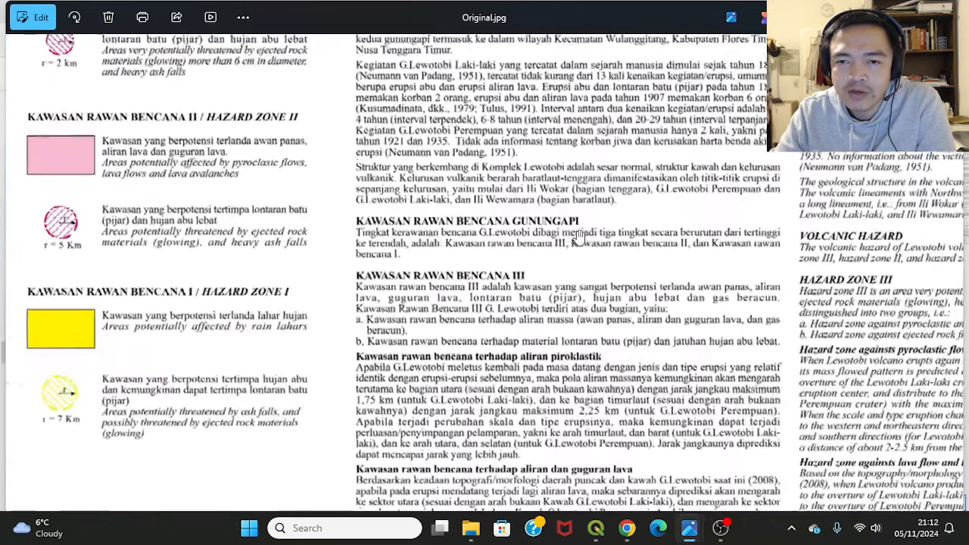
# - Read the Kawasan Rawan Bencana III section covering pyroclastic flows, lava, toxic gas and ejected material
pyautogui.scroll(-3, 620, 238)
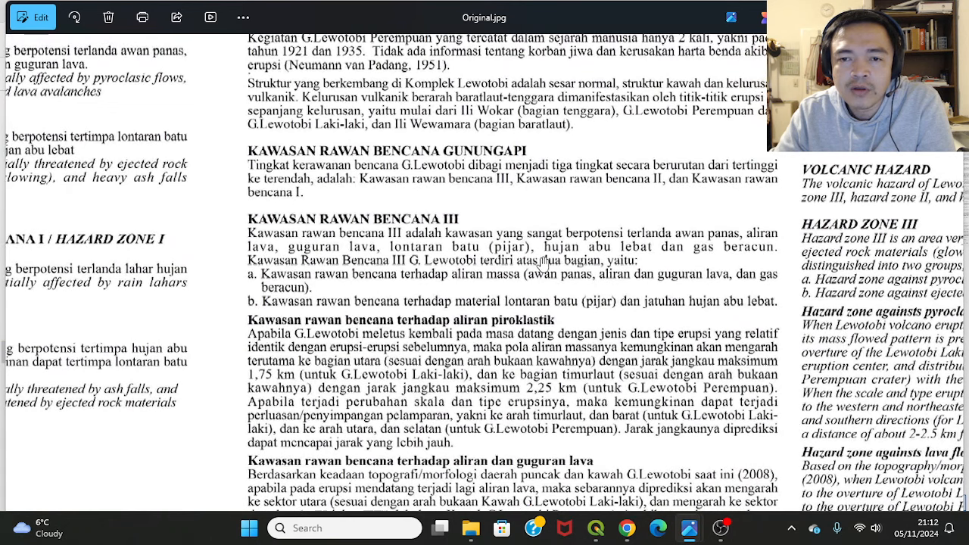
pyautogui.moveTo(495, 307); pyautogui.dragTo(478, 184)
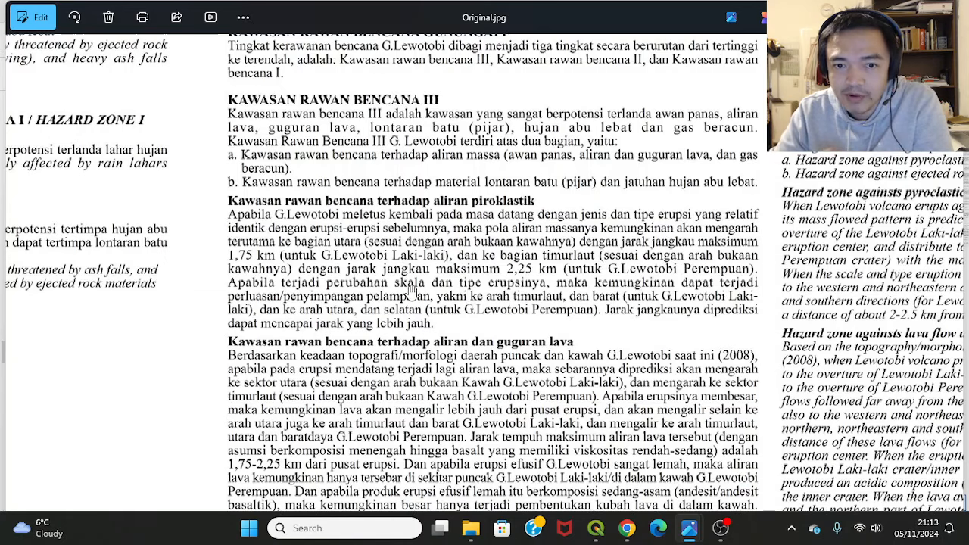
pyautogui.moveTo(462, 364); pyautogui.dragTo(457, 171)
pyautogui.scroll(-3, 428, 288)
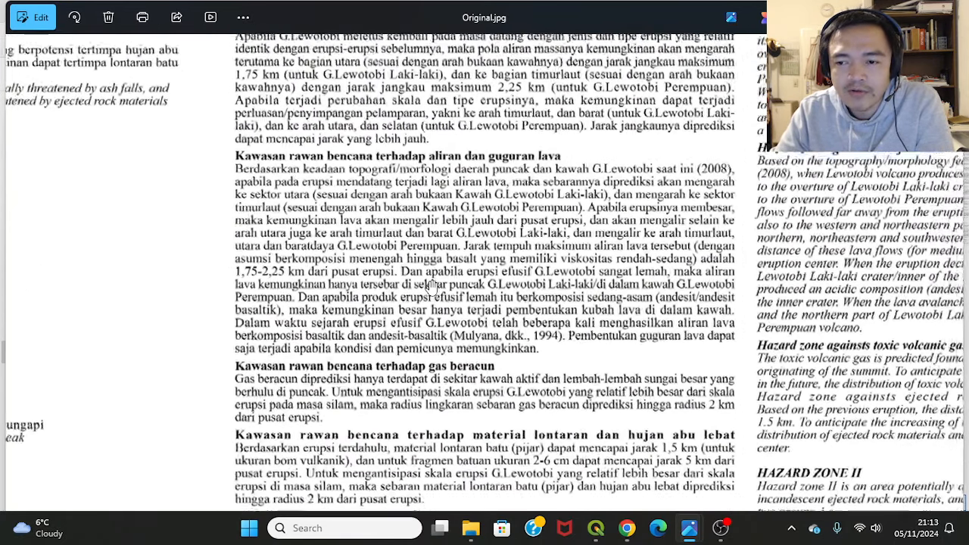
pyautogui.moveTo(445, 365); pyautogui.dragTo(489, 180)
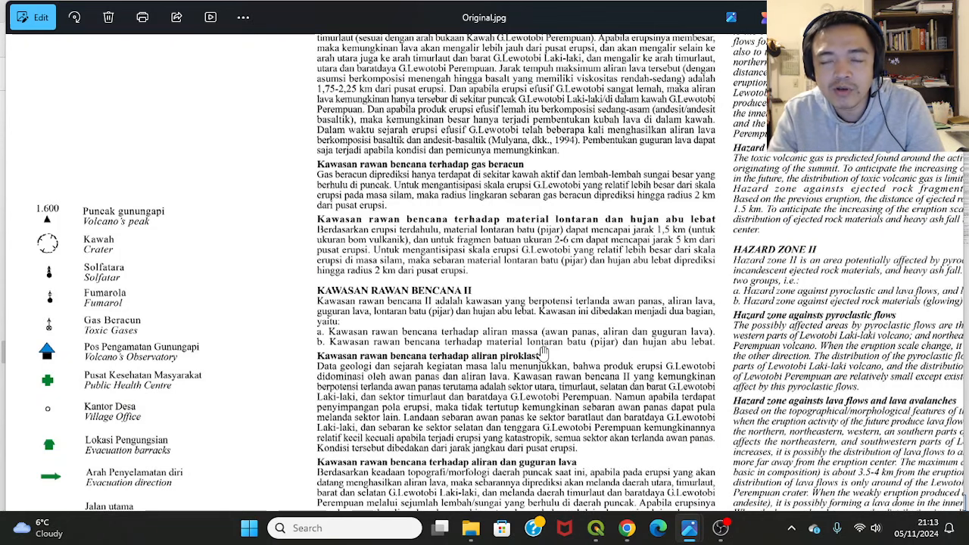
# - Read the Kawasan Rawan Bencana II and Kawasan Rawan Bencana I sections of the hazard map text
pyautogui.moveTo(552, 374); pyautogui.dragTo(559, 294)
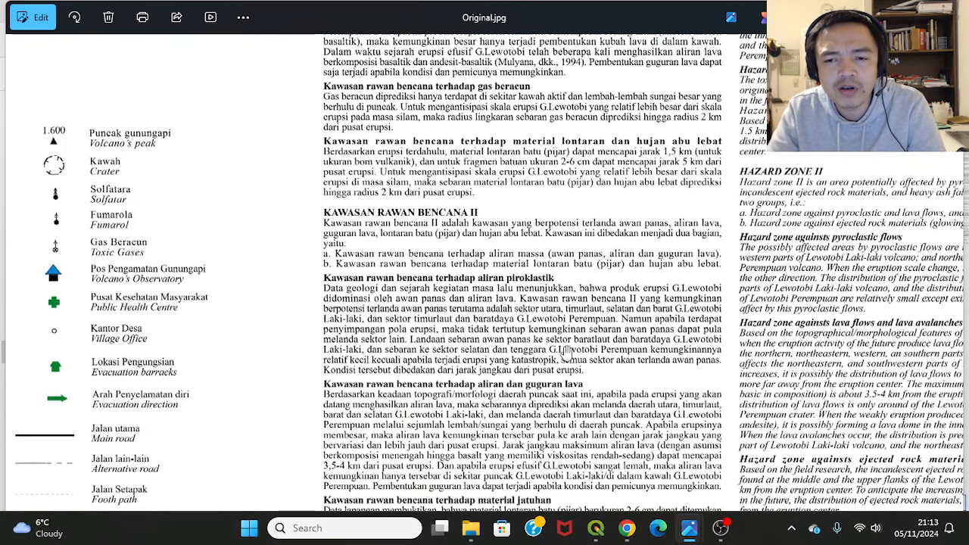
pyautogui.moveTo(562, 385); pyautogui.dragTo(562, 234)
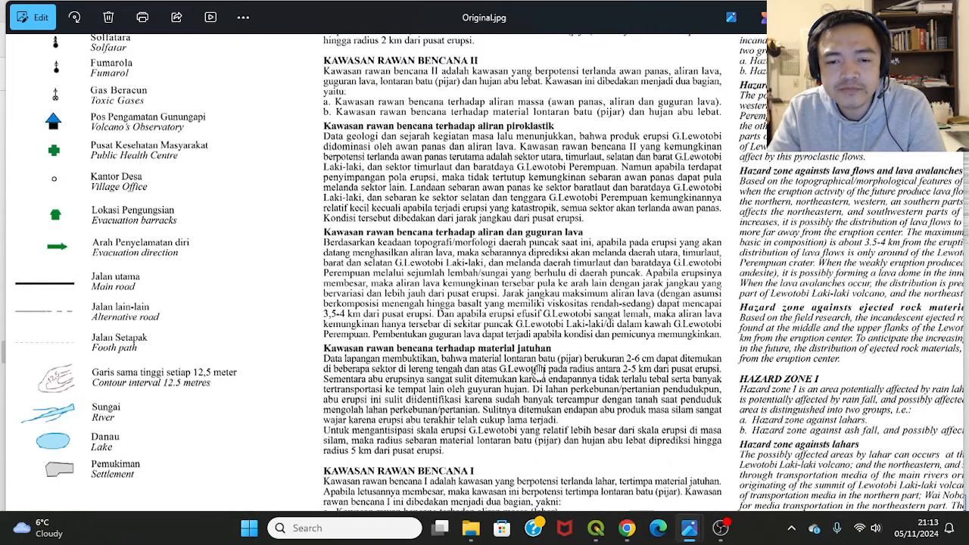
pyautogui.moveTo(539, 371); pyautogui.dragTo(542, 198)
pyautogui.moveTo(542, 348); pyautogui.dragTo(544, 209)
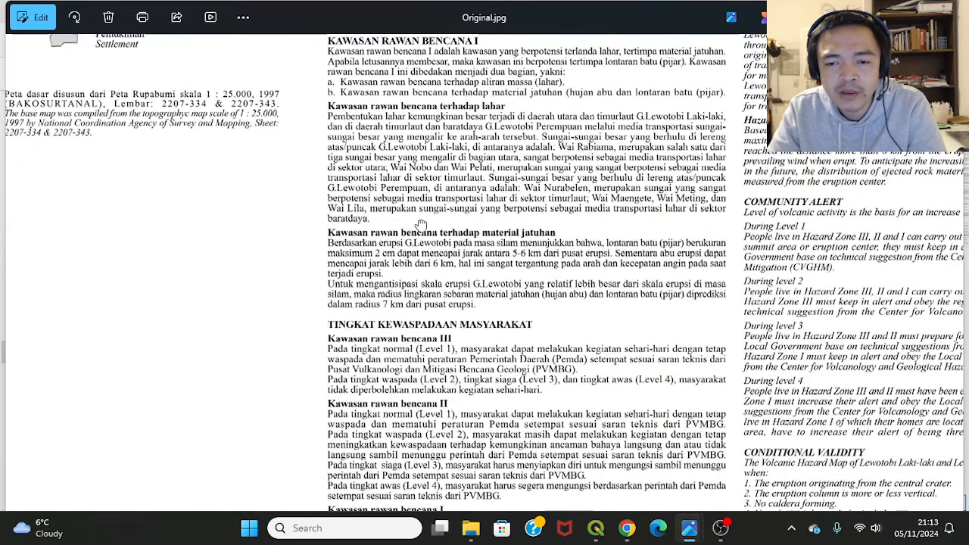
# - Return from the explanatory text to the map and review the hazard zones from the south coast up to both craters
pyautogui.moveTo(423, 226); pyautogui.dragTo(574, 215)
pyautogui.scroll(-3, 445, 265)
pyautogui.moveTo(314, 303)
pyautogui.mouseDown()
pyautogui.moveTo(636, 330)
pyautogui.moveTo(793, 391)
pyautogui.mouseUp()
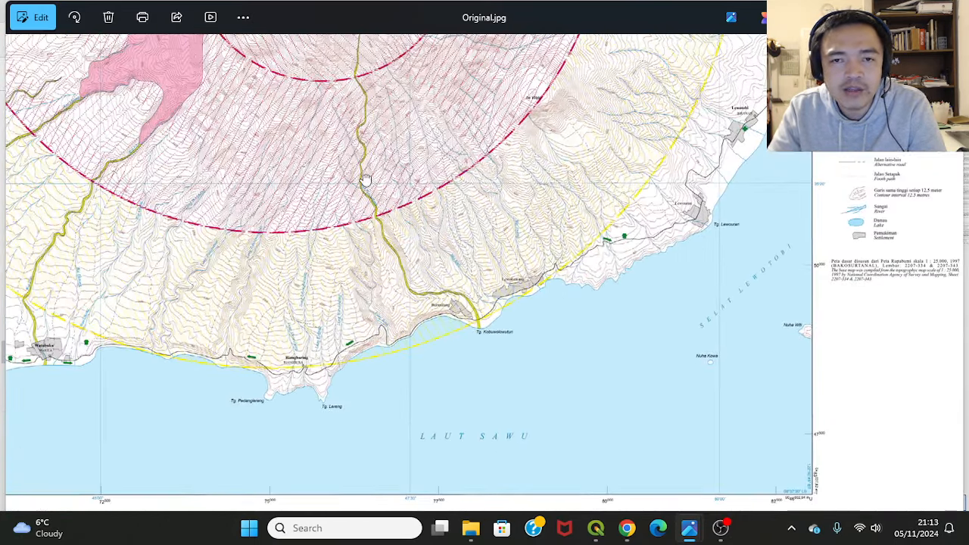
pyautogui.moveTo(365, 181); pyautogui.dragTo(466, 405)
pyautogui.scroll(-1, 421, 298)
pyautogui.moveTo(392, 146); pyautogui.dragTo(432, 288)
pyautogui.scroll(-1, 431, 288)
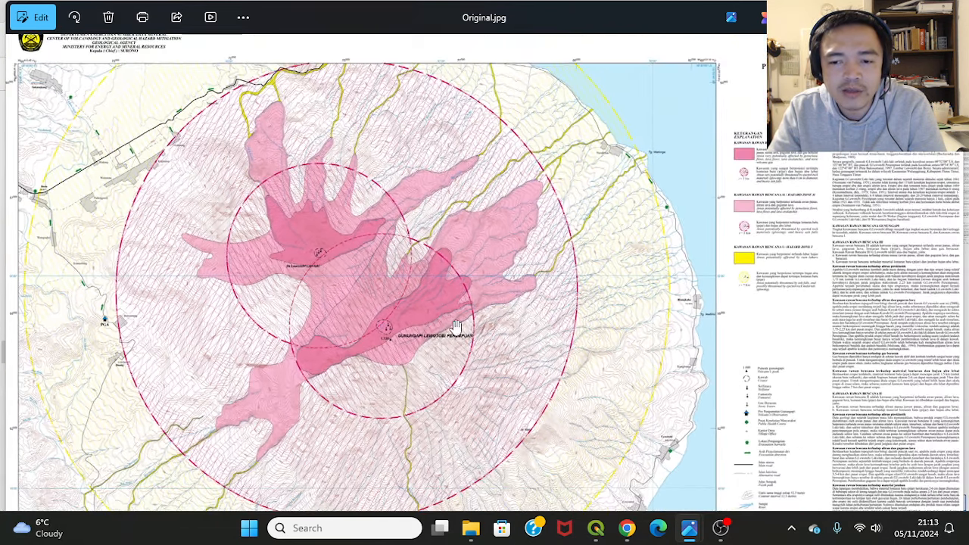
# - Switch to QGIS and view the hazard map both in the Qgis2threejs Exporter and as the flat Original_modified layer
pyautogui.click(596, 533)
pyautogui.scroll(-3, 576, 315)
pyautogui.scroll(-2, 577, 313)
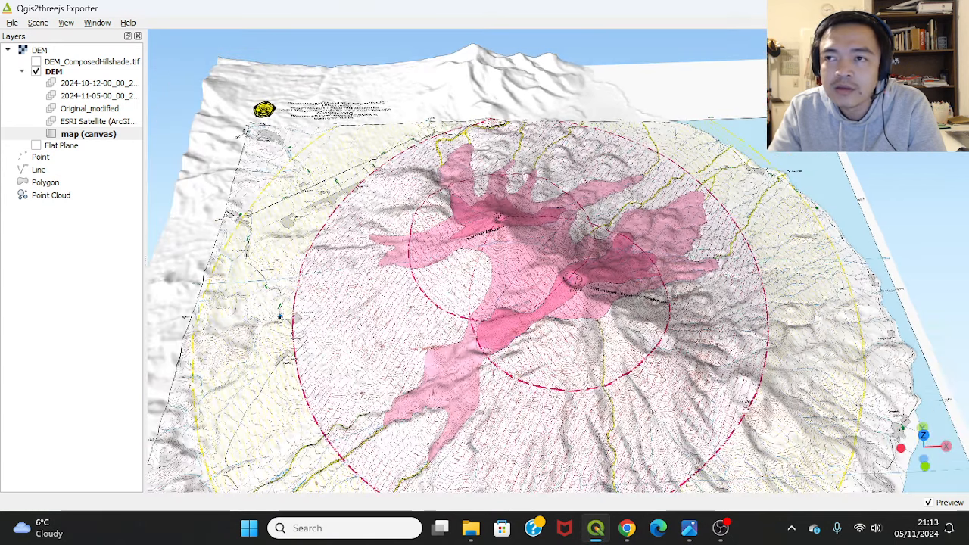
pyautogui.click(881, 8)
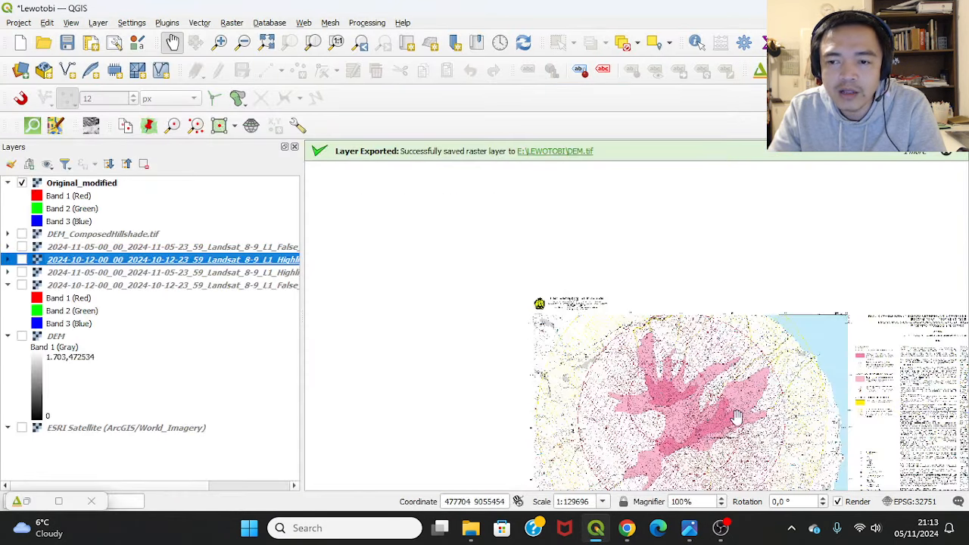
pyautogui.moveTo(736, 417); pyautogui.dragTo(644, 308)
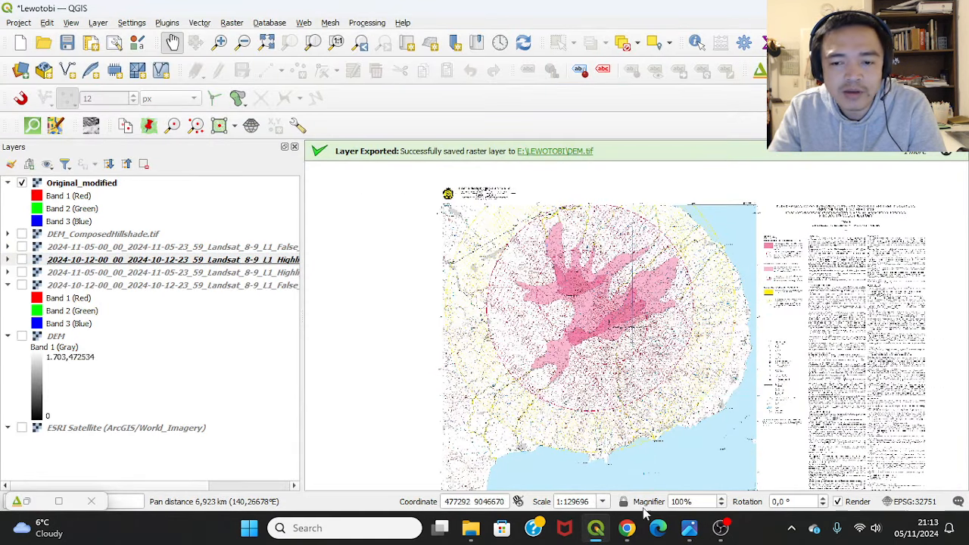
pyautogui.click(58, 501)
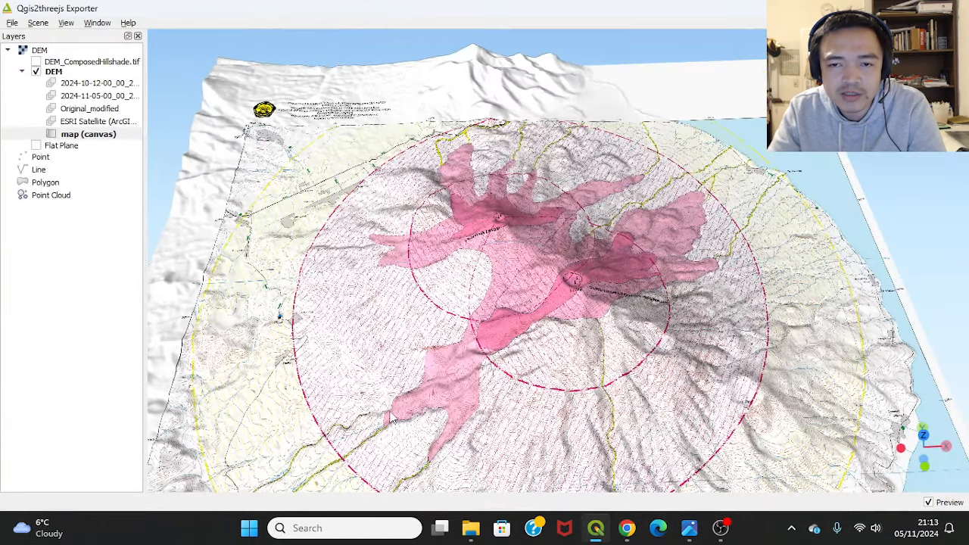
# - Examine the hazard map draped over the 3D terrain from the southern slopes around to the northwest side
pyautogui.moveTo(573, 306); pyautogui.dragTo(573, 291)
pyautogui.moveTo(573, 291); pyautogui.dragTo(535, 199, button='right')
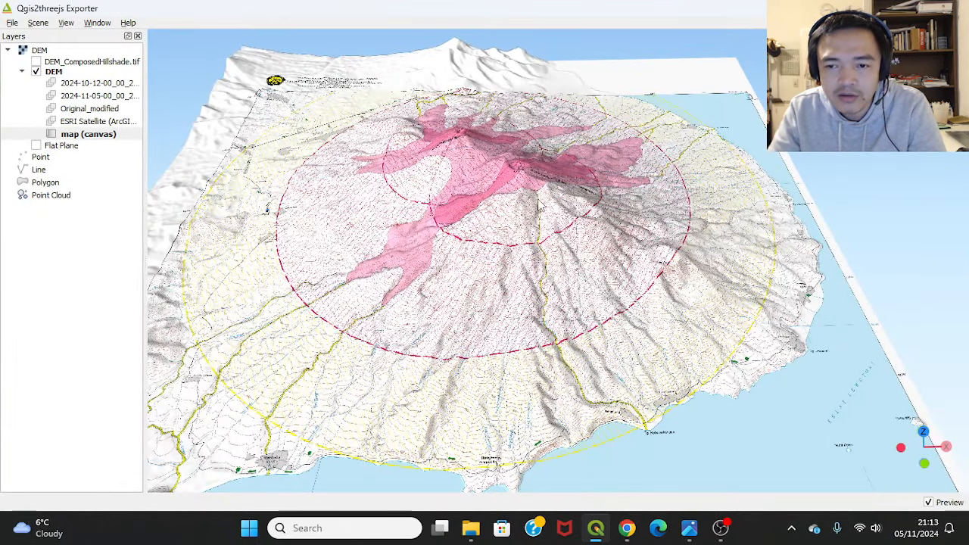
pyautogui.scroll(3, 523, 300)
pyautogui.scroll(2, 523, 300)
pyautogui.moveTo(523, 300)
pyautogui.mouseDown()
pyautogui.moveTo(550, 330)
pyautogui.moveTo(515, 291)
pyautogui.mouseUp()
pyautogui.moveTo(314, 178); pyautogui.dragTo(408, 290, button='right')
pyautogui.moveTo(408, 290); pyautogui.dragTo(766, 278)
pyautogui.moveTo(766, 279); pyautogui.dragTo(475, 339, button='right')
pyautogui.scroll(8, 475, 339)
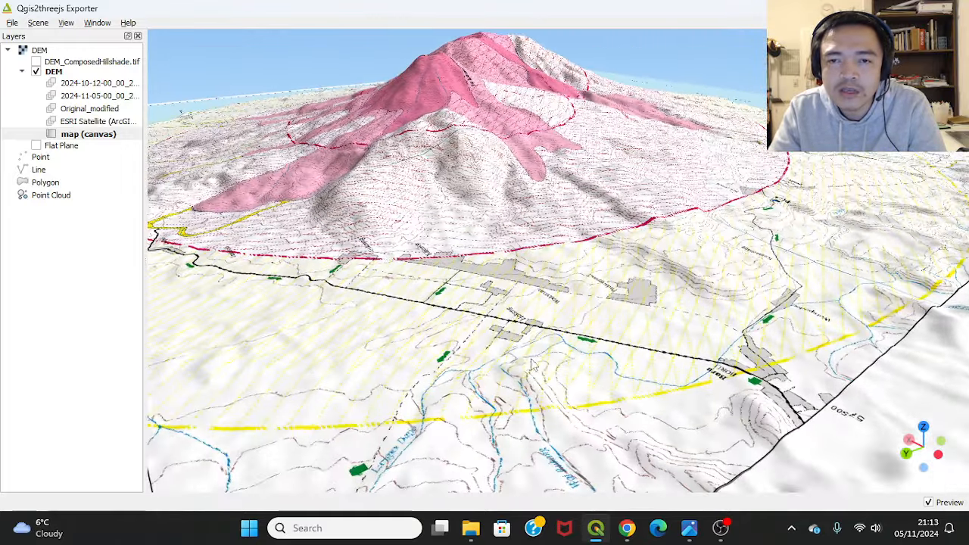
# - Inspect the settlements, road and evacuation arrows between the red and yellow hazard circles northwest of the volcano in 3D
pyautogui.moveTo(474, 339); pyautogui.dragTo(470, 265)
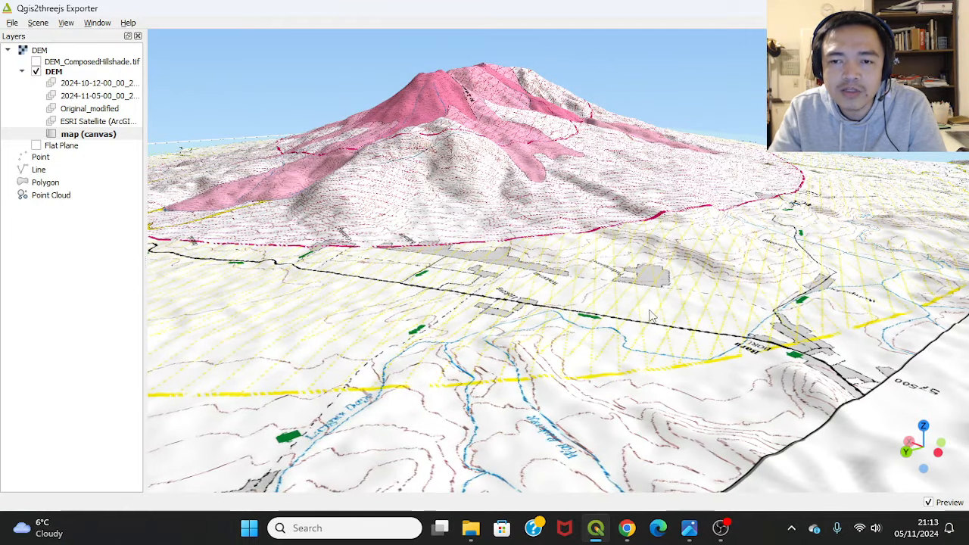
pyautogui.moveTo(464, 333); pyautogui.dragTo(569, 320)
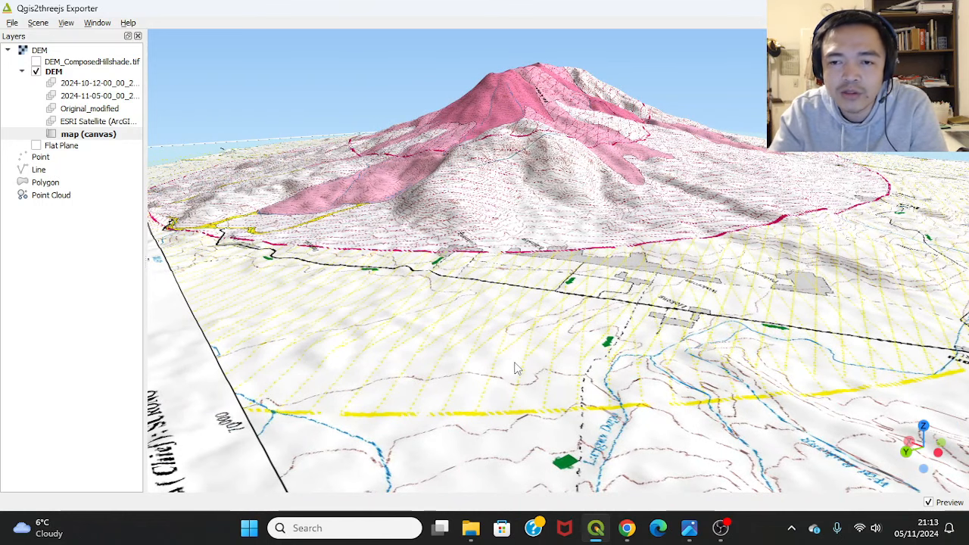
pyautogui.moveTo(514, 368); pyautogui.dragTo(720, 334)
pyautogui.moveTo(754, 296); pyautogui.dragTo(783, 294)
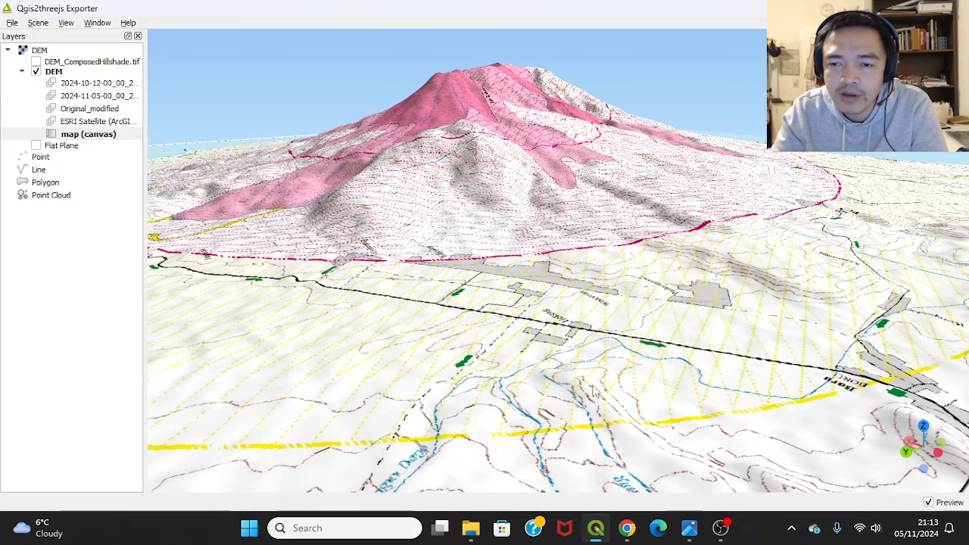
pyautogui.moveTo(521, 344); pyautogui.dragTo(387, 340)
pyautogui.moveTo(510, 351); pyautogui.dragTo(423, 353)
# - Make the 3D view orbit around a point on the DEM surface between the two craters
pyautogui.scroll(-8, 424, 352)
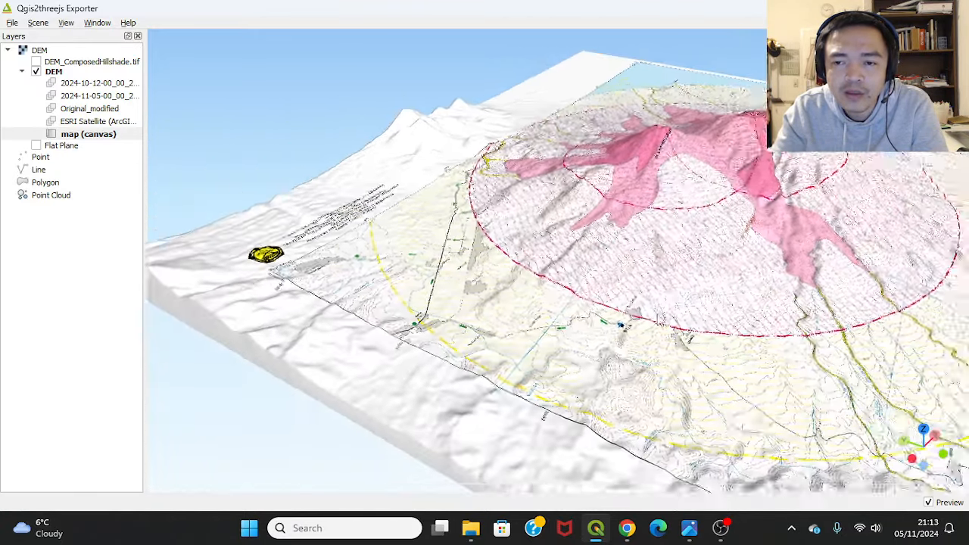
pyautogui.moveTo(745, 233); pyautogui.dragTo(596, 197, button='right')
pyautogui.click(585, 122)
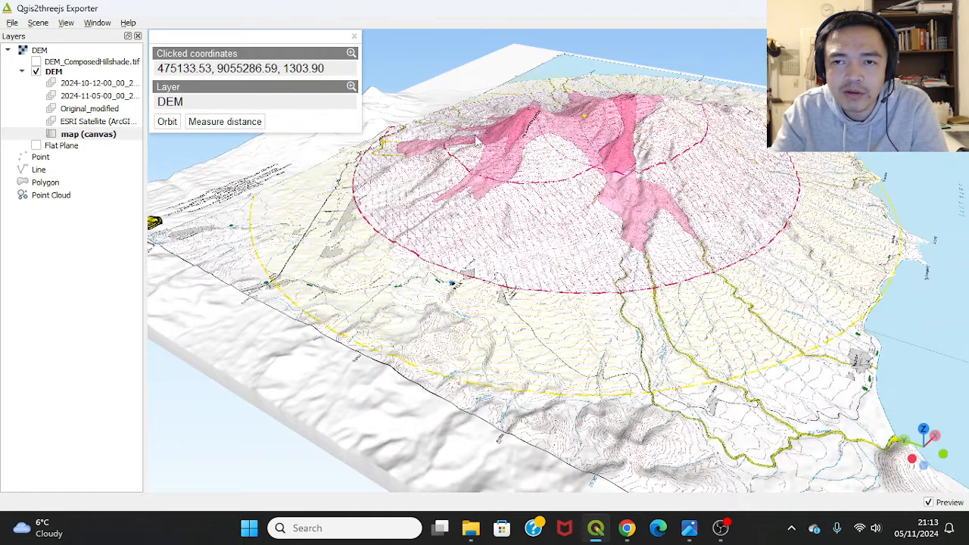
pyautogui.click(168, 122)
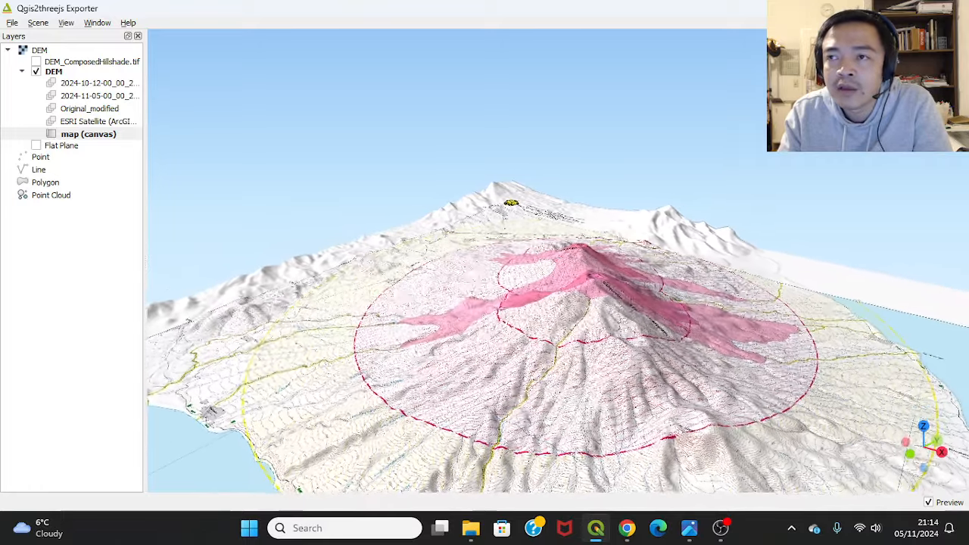
# - In the main QGIS window, hide Original_modified and show the 2024-10-12 and 2024-11-05 Landsat 8-9 L1 Highlight layers
pyautogui.hotkey('alt', 'Tab')
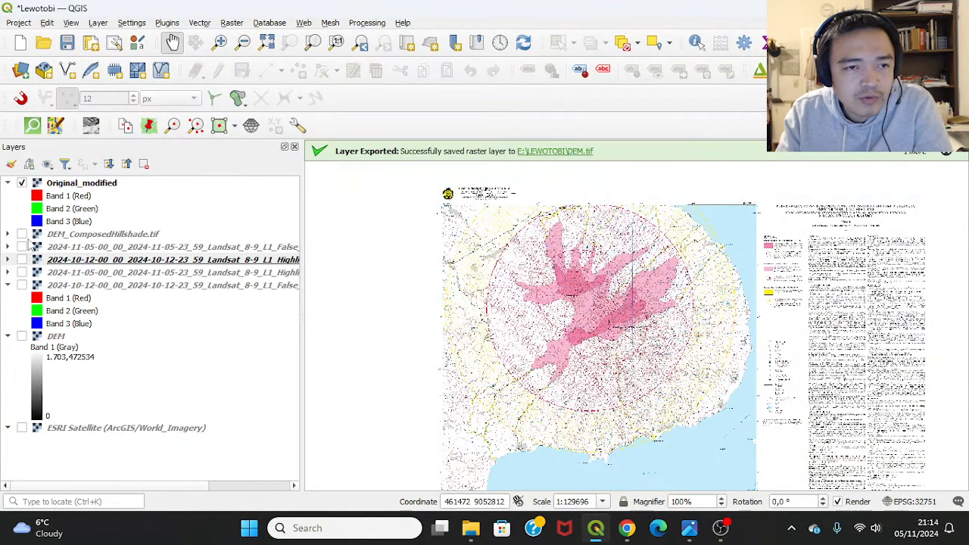
pyautogui.click(23, 184)
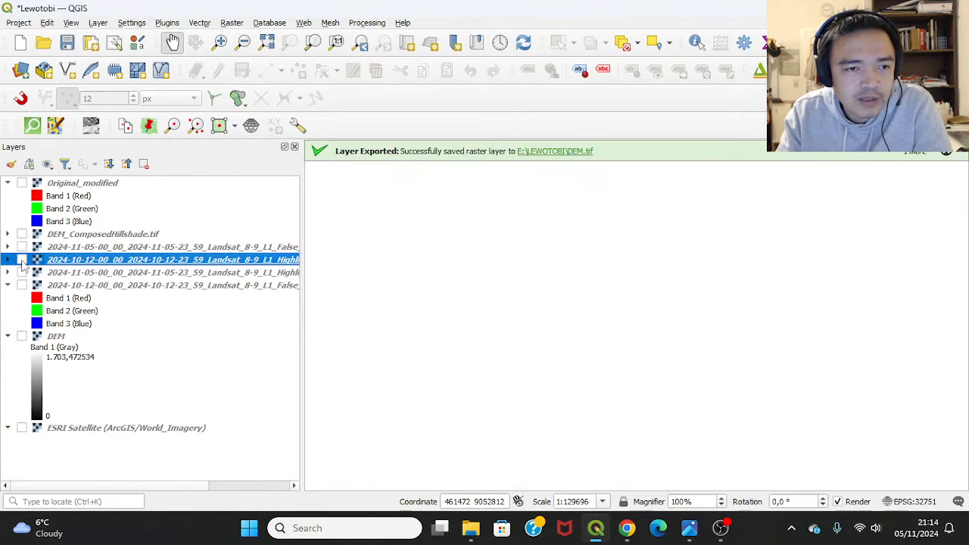
pyautogui.click(22, 260)
pyautogui.click(22, 273)
# - Examine the craters and northeastern flow in the 2024-10-12 Landsat image, and hide that layer to compare with the 2024-11-05 image
pyautogui.scroll(2, 568, 296)
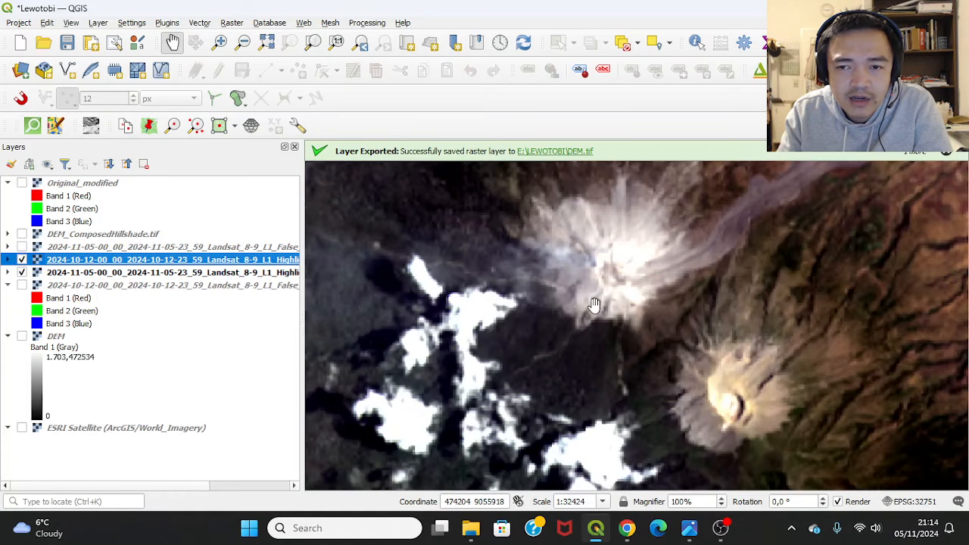
pyautogui.scroll(-1, 594, 304)
pyautogui.moveTo(594, 299); pyautogui.dragTo(609, 319)
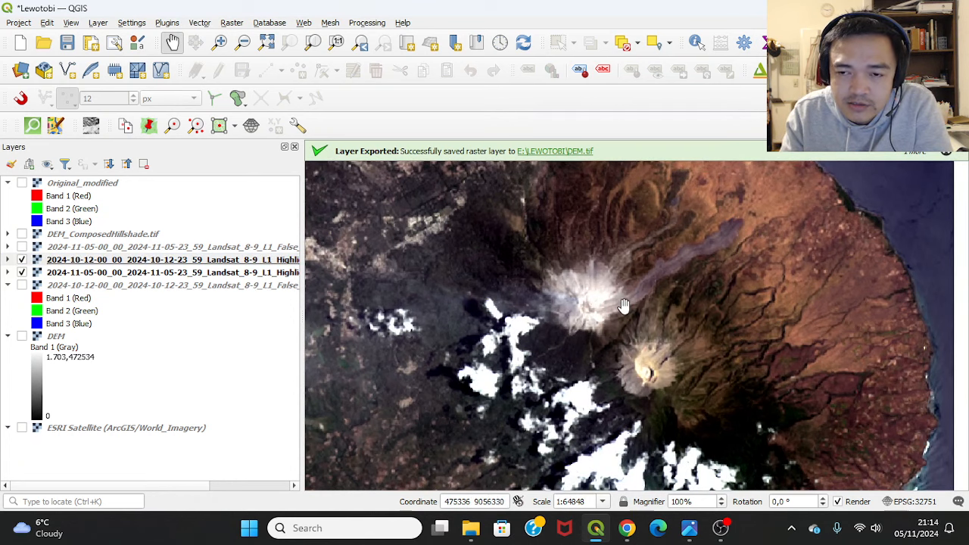
pyautogui.moveTo(619, 297); pyautogui.dragTo(593, 311)
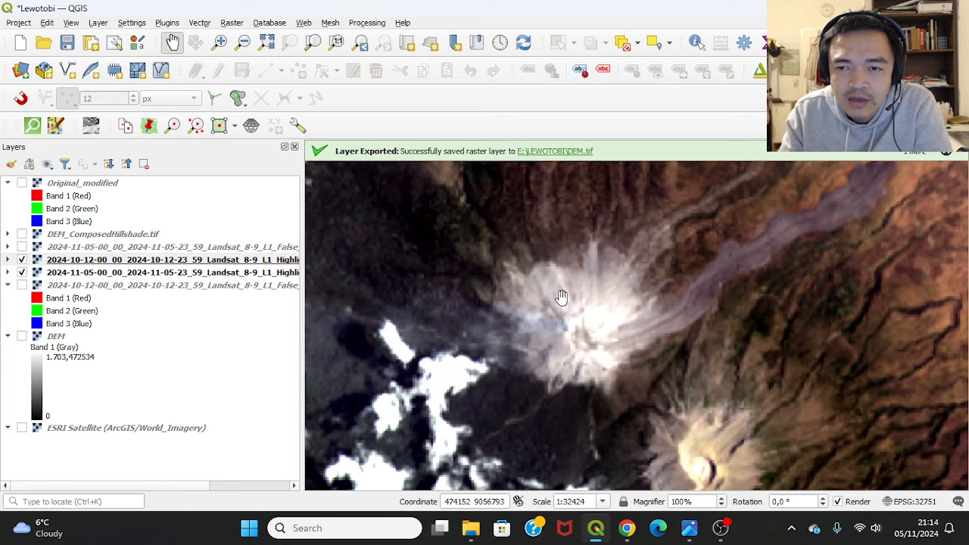
pyautogui.moveTo(561, 296); pyautogui.dragTo(542, 310)
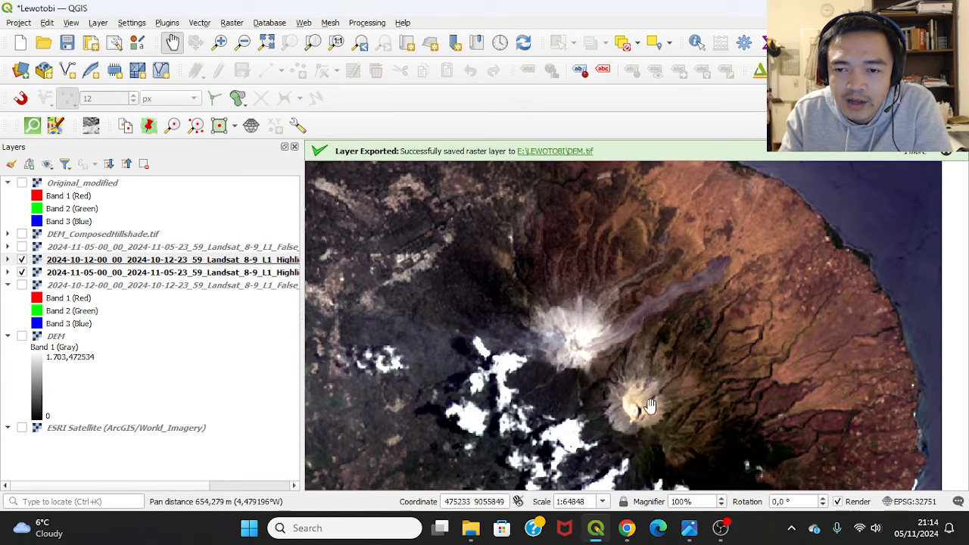
pyautogui.scroll(1, 587, 312)
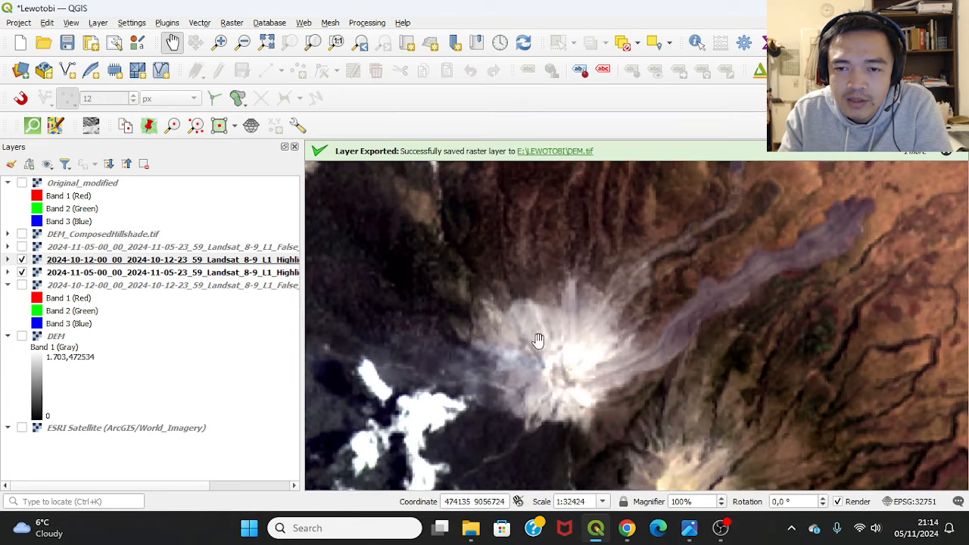
pyautogui.moveTo(541, 340); pyautogui.dragTo(617, 329)
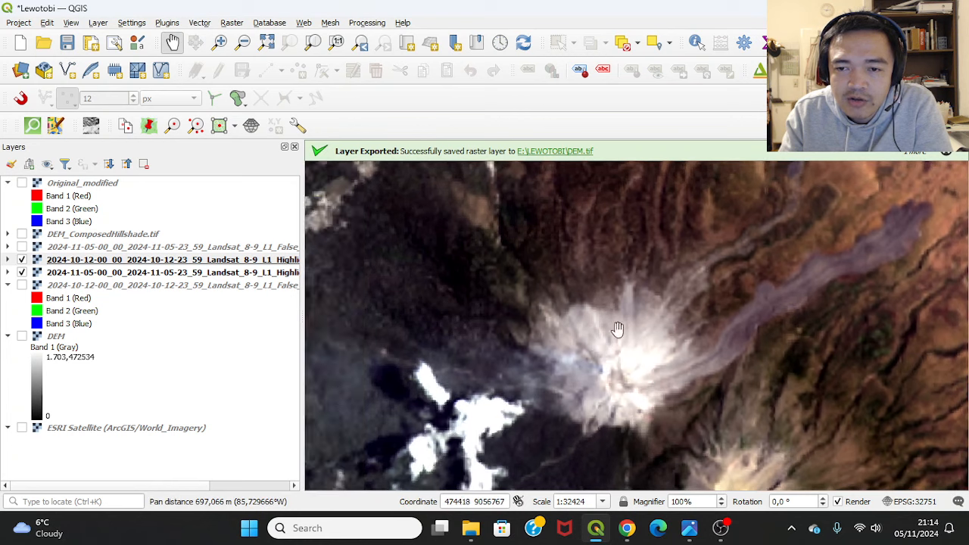
pyautogui.click(22, 260)
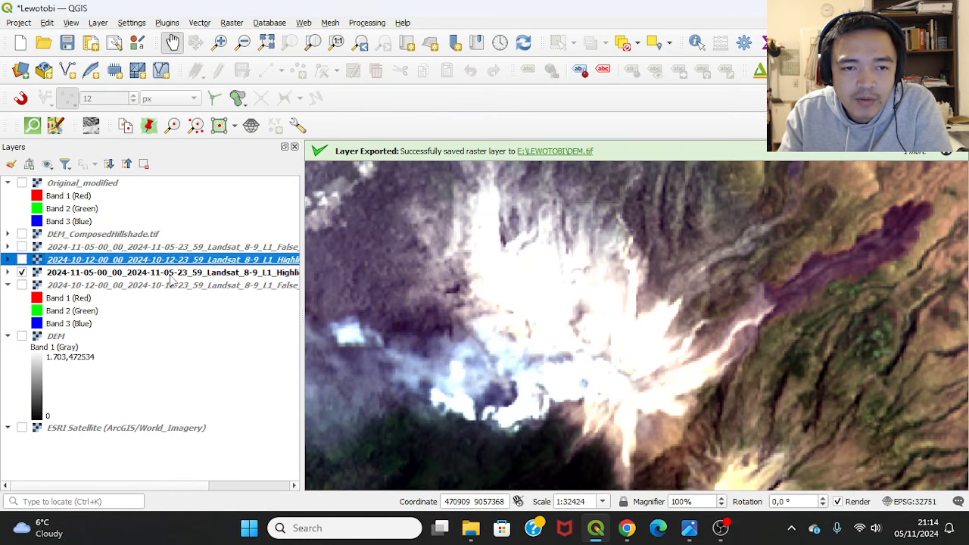